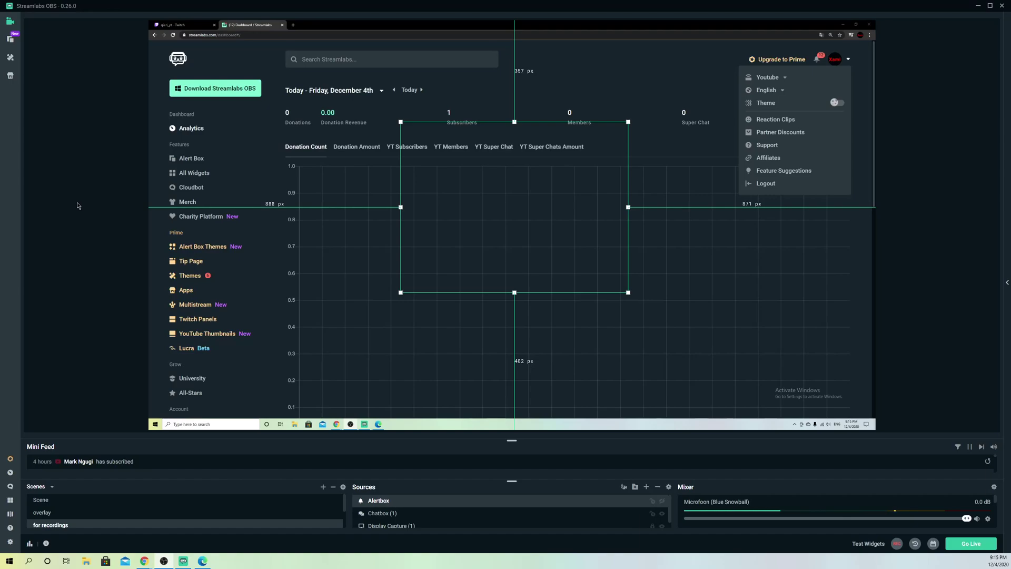
Show the hidden Alertbox source in the for recordings scene
{"action": "left_click", "coordinate": [78, 205]}
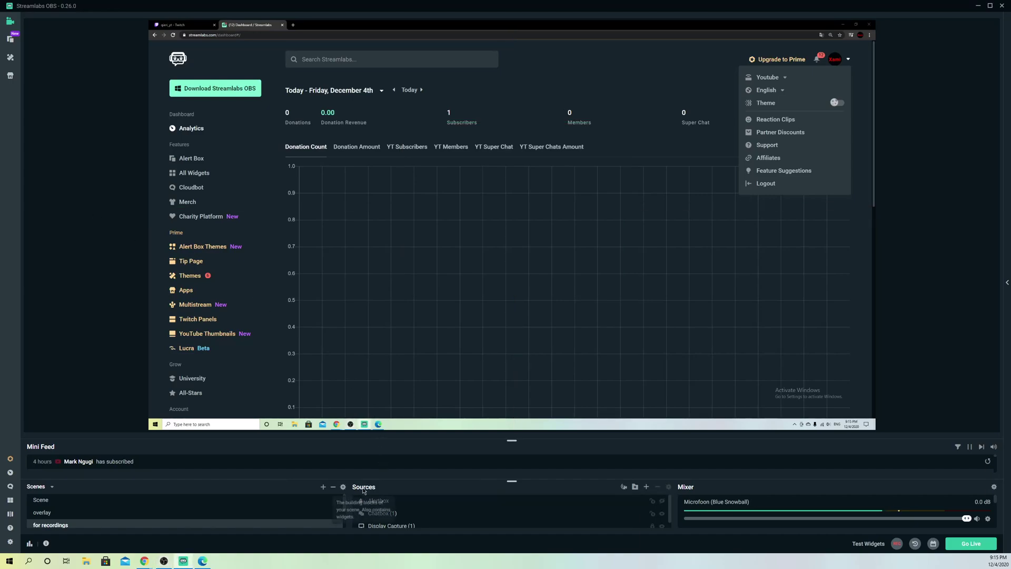
{"action": "left_click", "coordinate": [391, 504]}
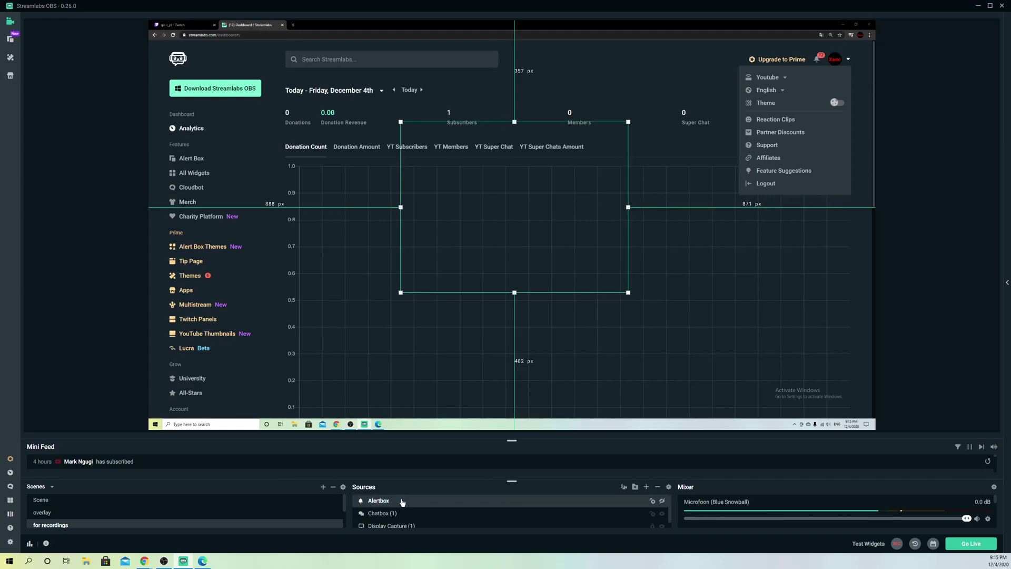
{"action": "right_click", "coordinate": [401, 503]}
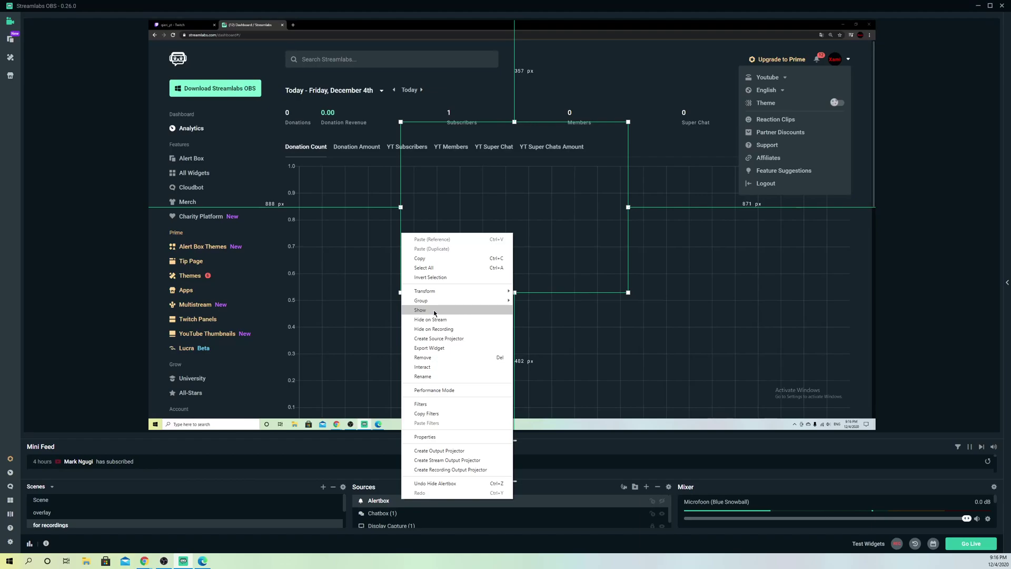
{"action": "left_click", "coordinate": [429, 309]}
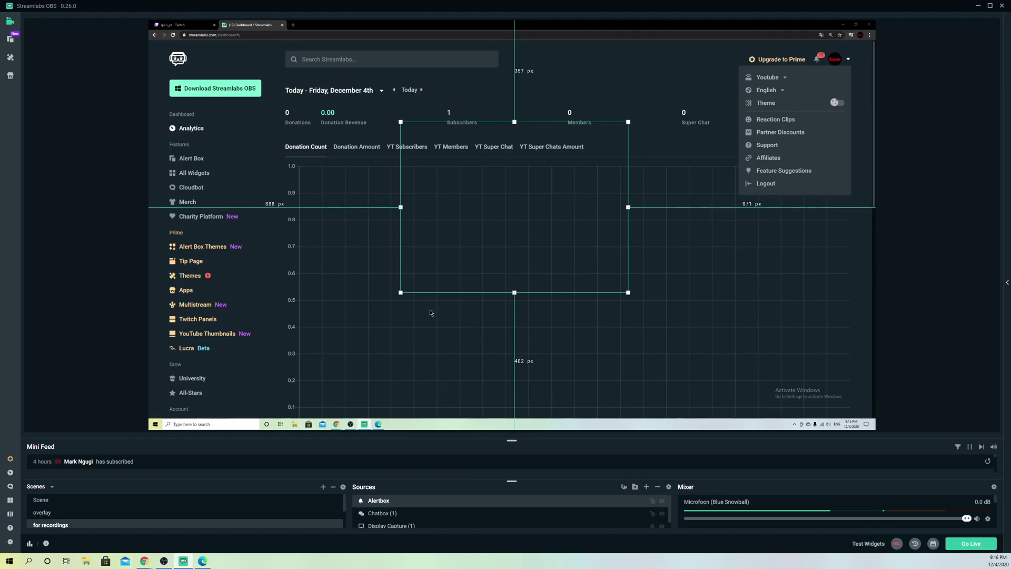
{"action": "right_click", "coordinate": [384, 502]}
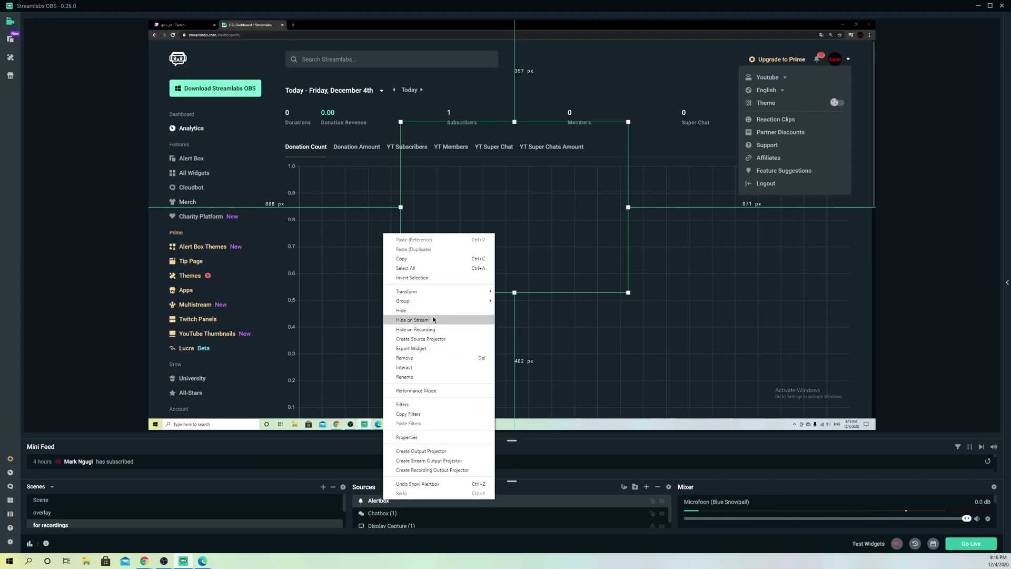
{"action": "left_click", "coordinate": [537, 488]}
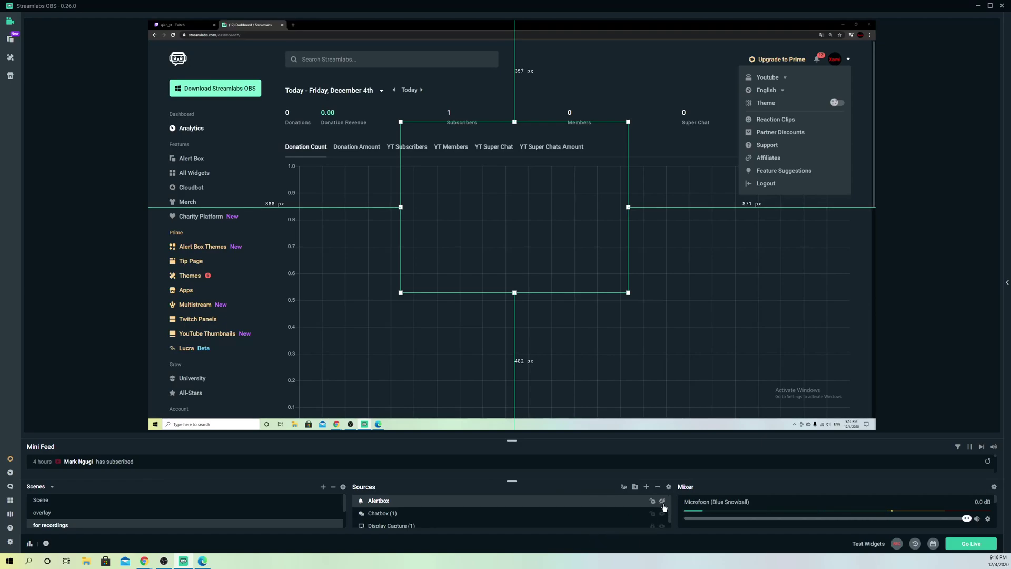
Move the Alertbox source below Display Capture (1) and return it to the head of the source list
{"action": "scroll", "coordinate": [508, 507], "scroll_direction": "down", "scroll_amount": 1}
{"action": "scroll", "coordinate": [508, 507], "scroll_direction": "down", "scroll_amount": 1}
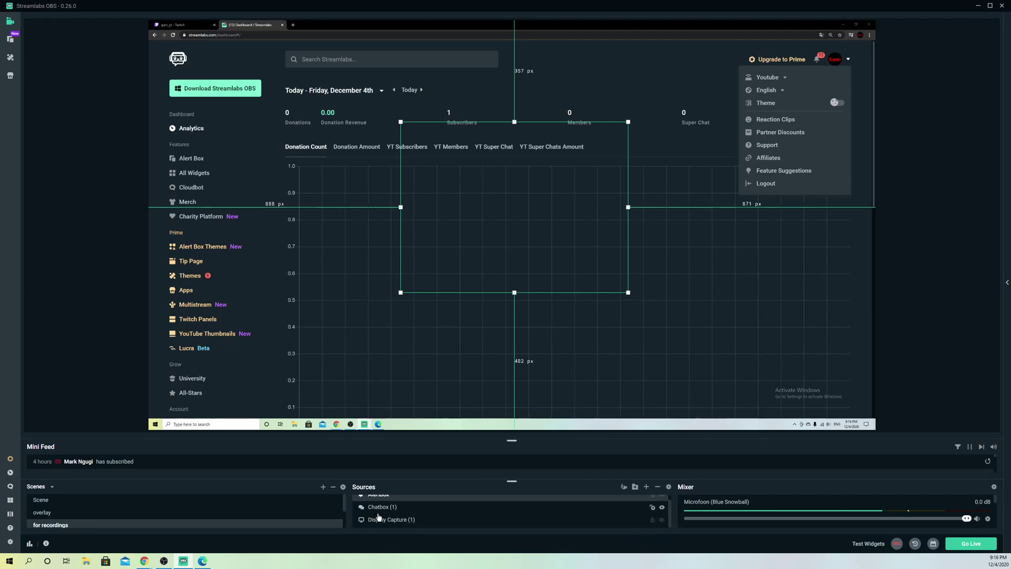
{"action": "scroll", "coordinate": [395, 515], "scroll_direction": "up", "scroll_amount": 2}
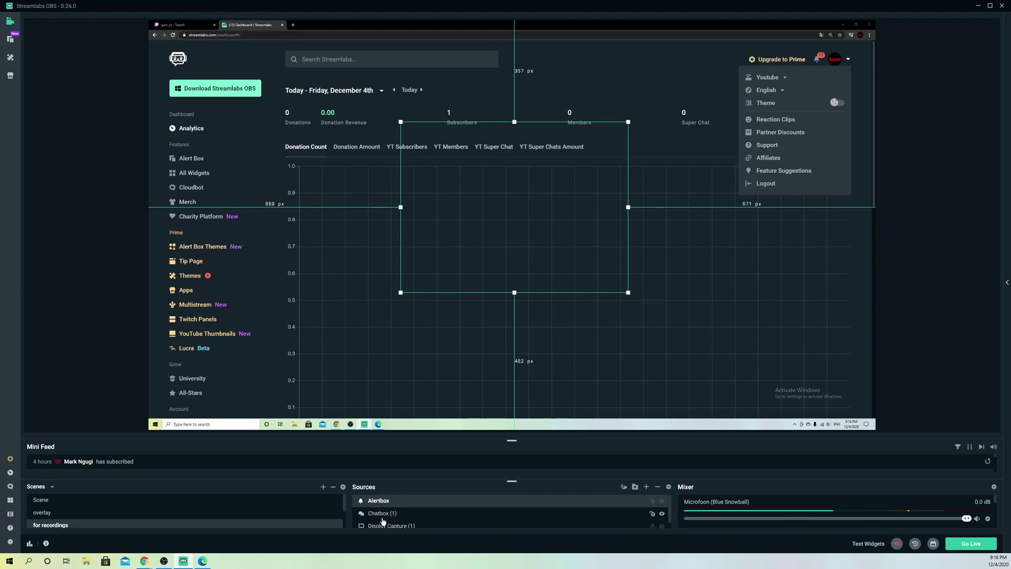
{"action": "left_click_drag", "start_coordinate": [380, 501], "coordinate": [394, 520]}
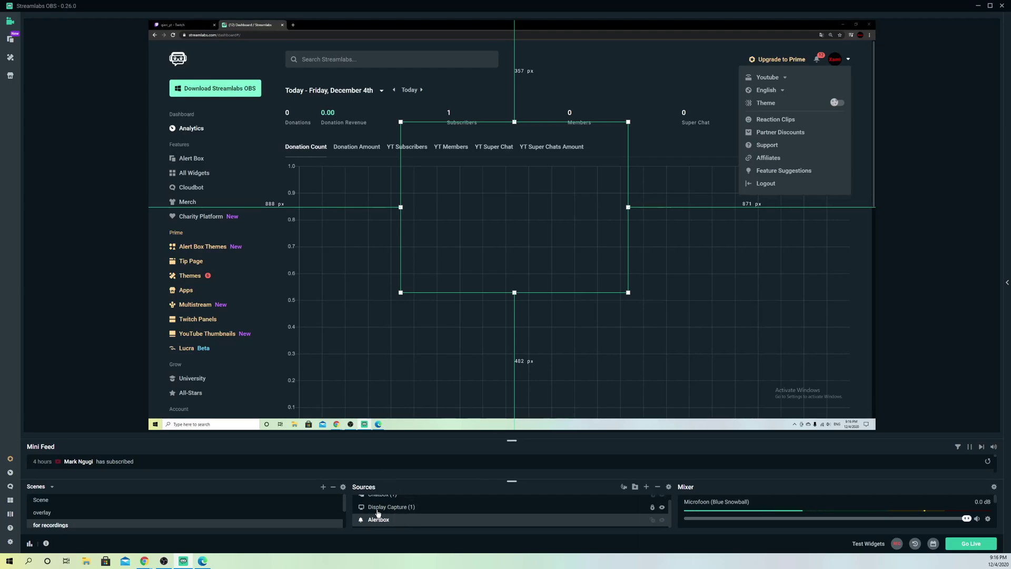
{"action": "left_click_drag", "start_coordinate": [382, 522], "coordinate": [381, 499]}
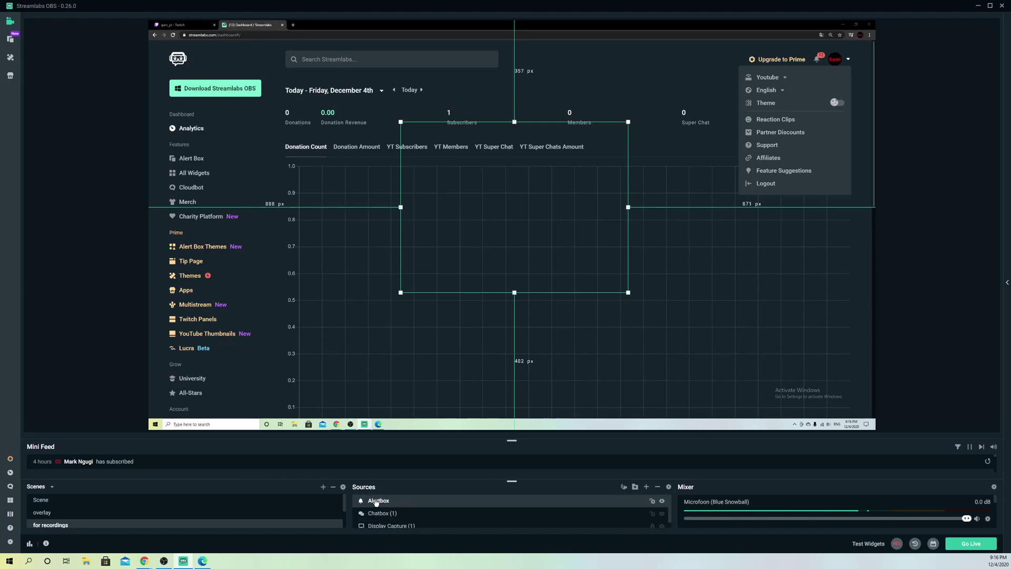
Shift the Alertbox frame to about 416 px from the canvas top and enable its Merch, Super Chat, Subscribers, Members and Cloudbot Store alerts
{"action": "left_click_drag", "start_coordinate": [507, 238], "coordinate": [503, 255]}
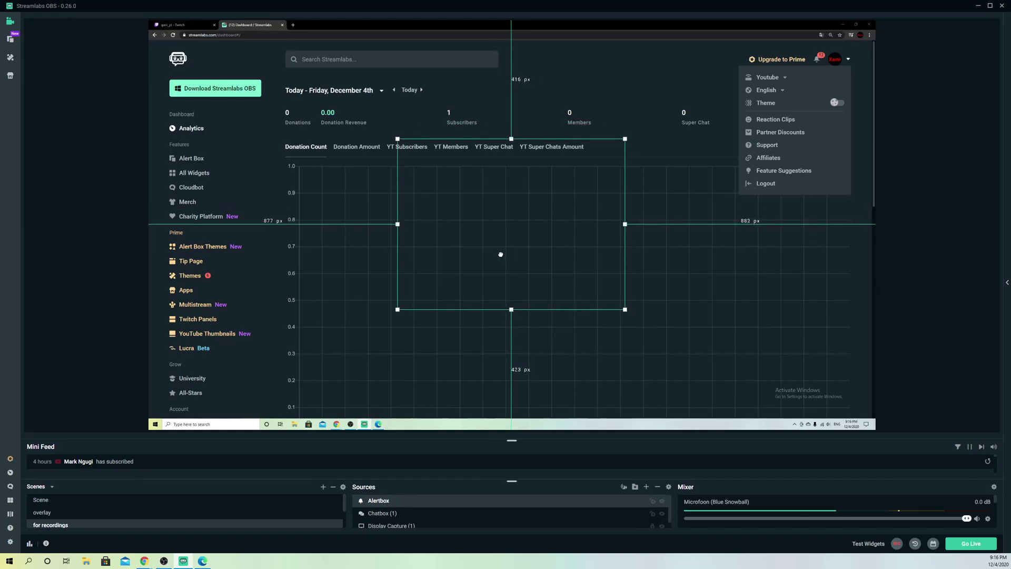
{"action": "double_click", "coordinate": [420, 501]}
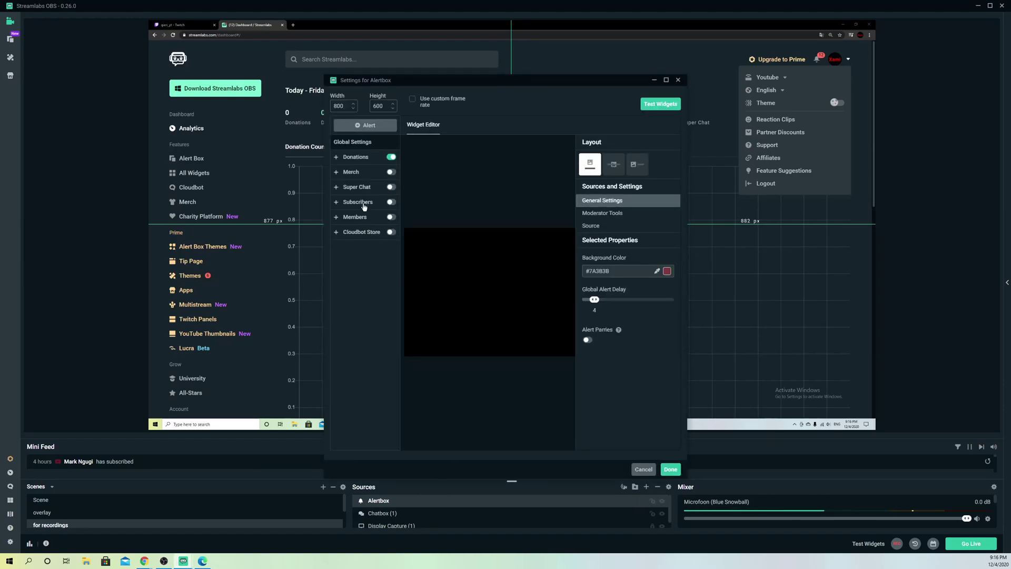
{"action": "left_click", "coordinate": [391, 172]}
{"action": "left_click", "coordinate": [365, 189]}
{"action": "left_click", "coordinate": [391, 187]}
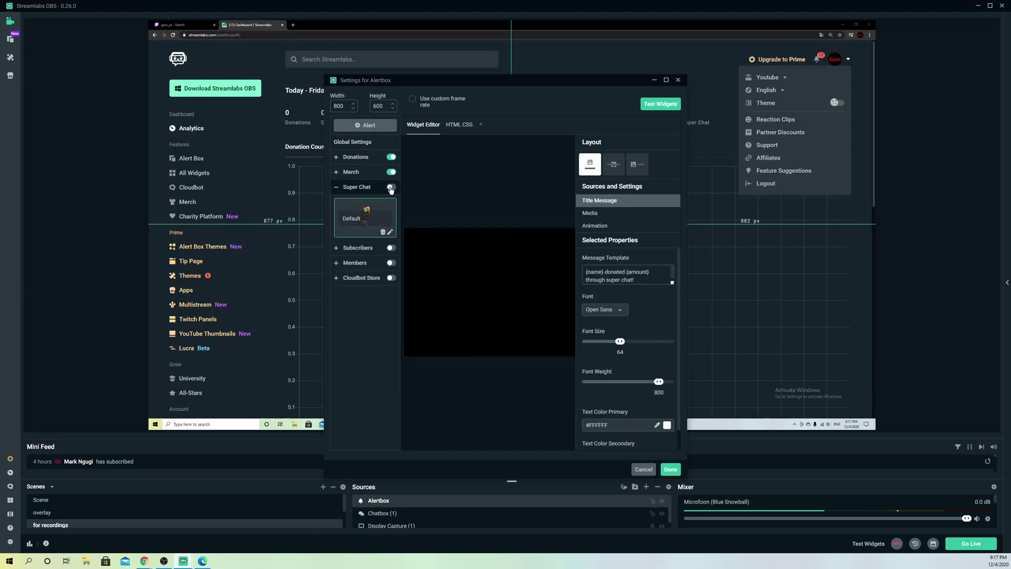
{"action": "left_click", "coordinate": [391, 249]}
{"action": "left_click", "coordinate": [391, 263]}
{"action": "left_click", "coordinate": [392, 278]}
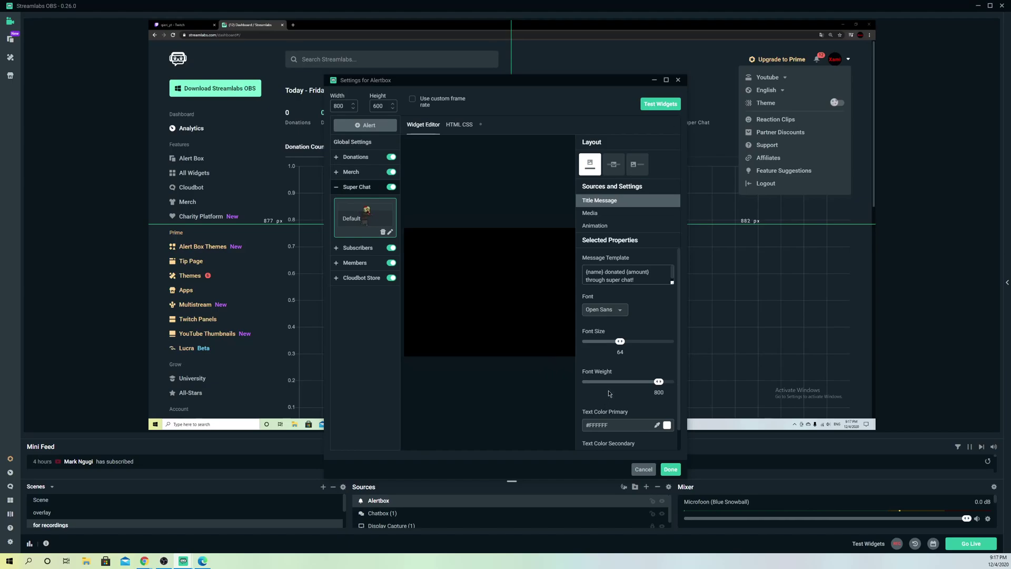
Move the Alertbox settings window clear of the alert frame and send a test Donation alert
{"action": "scroll", "coordinate": [609, 394], "scroll_direction": "down", "scroll_amount": 1}
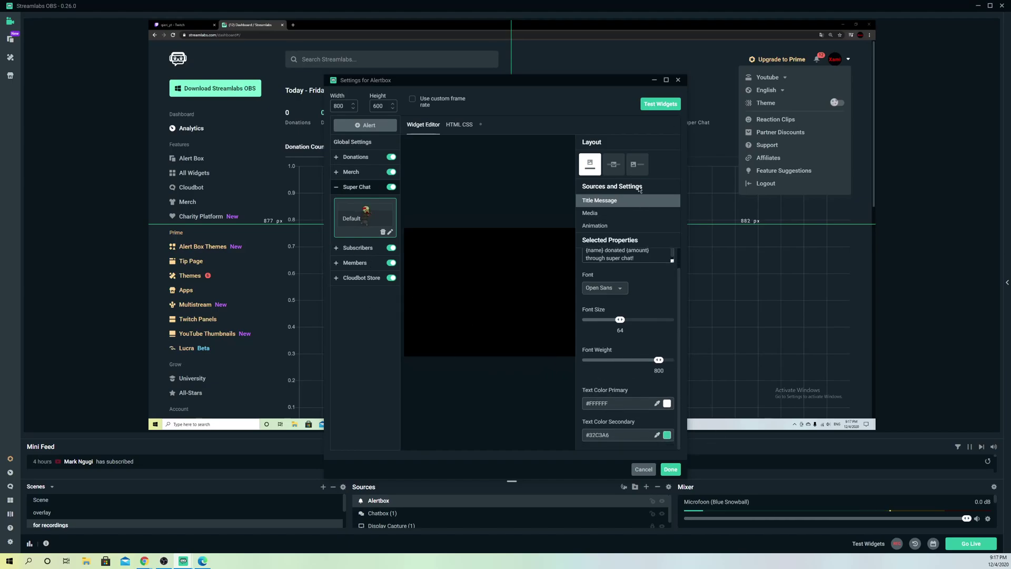
{"action": "left_click_drag", "start_coordinate": [552, 83], "coordinate": [827, 85]}
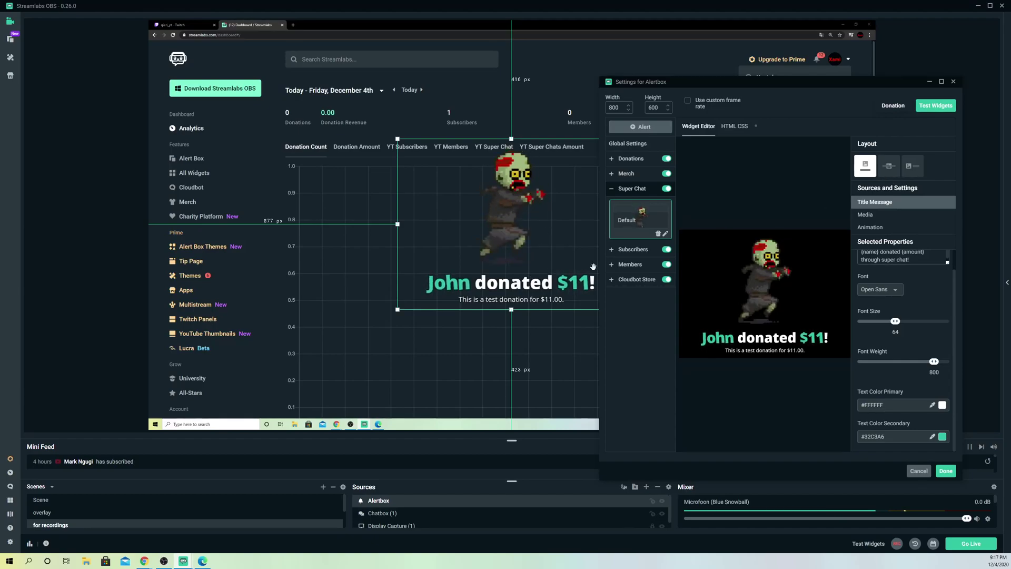
Test a Donation alert with the Alertbox source stacked below Display Capture (1), and return the source above Chatbox (1)
{"action": "scroll", "coordinate": [384, 514], "scroll_direction": "down", "scroll_amount": 1}
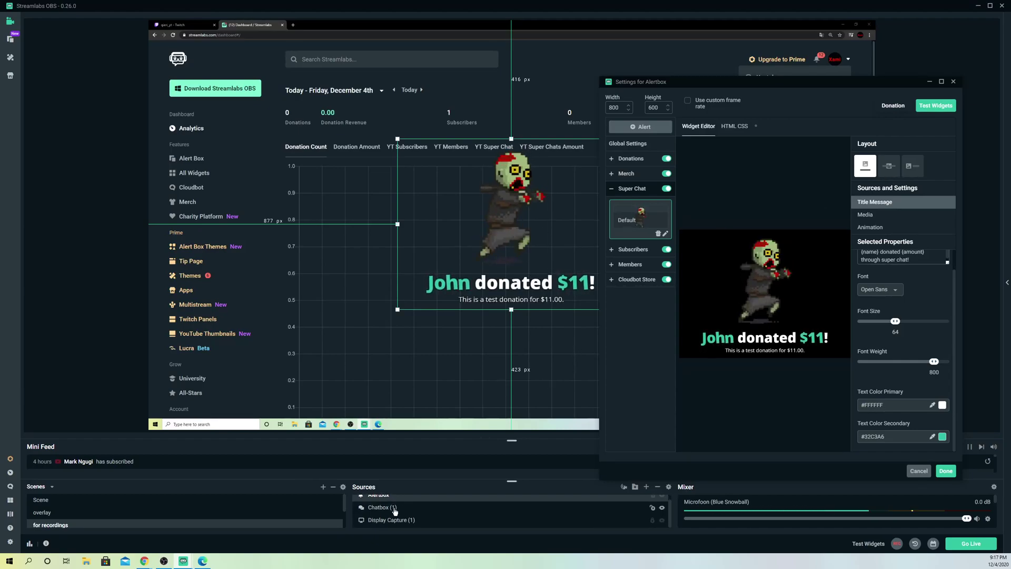
{"action": "scroll", "coordinate": [395, 508], "scroll_direction": "up", "scroll_amount": 1}
{"action": "left_click", "coordinate": [393, 529]}
{"action": "left_click_drag", "start_coordinate": [393, 533], "coordinate": [398, 530]}
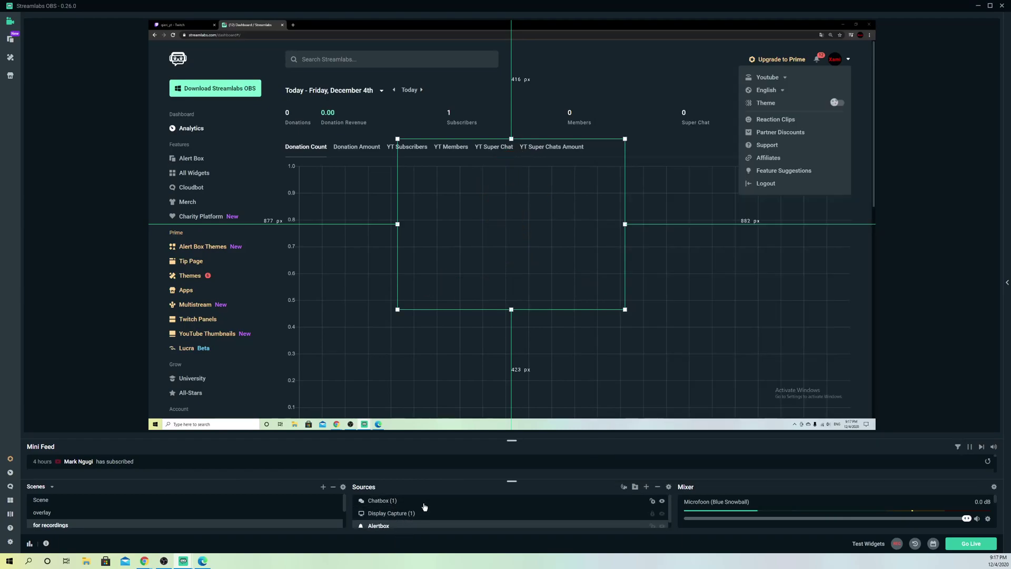
{"action": "double_click", "coordinate": [387, 527]}
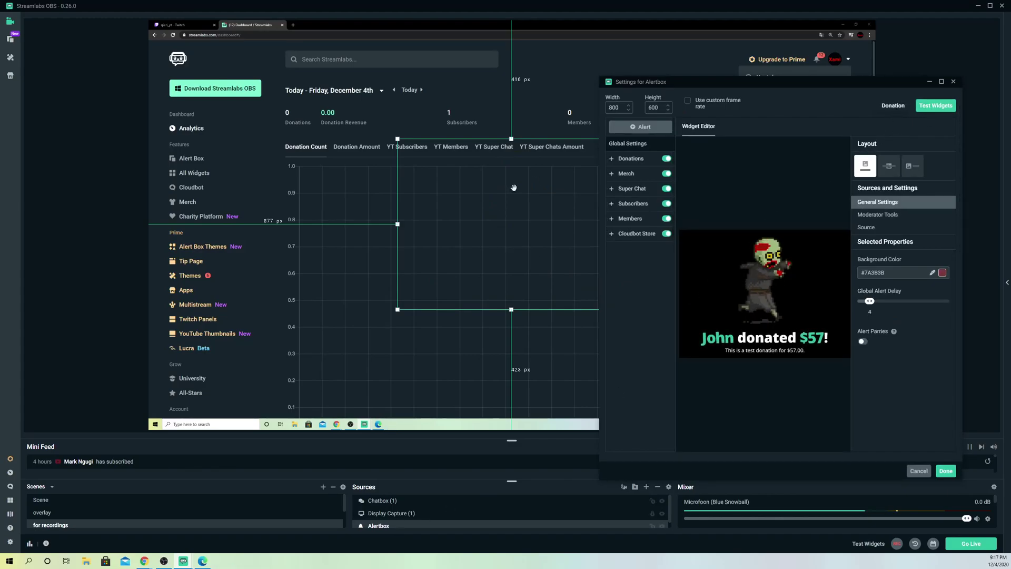
{"action": "left_click_drag", "start_coordinate": [384, 526], "coordinate": [383, 497]}
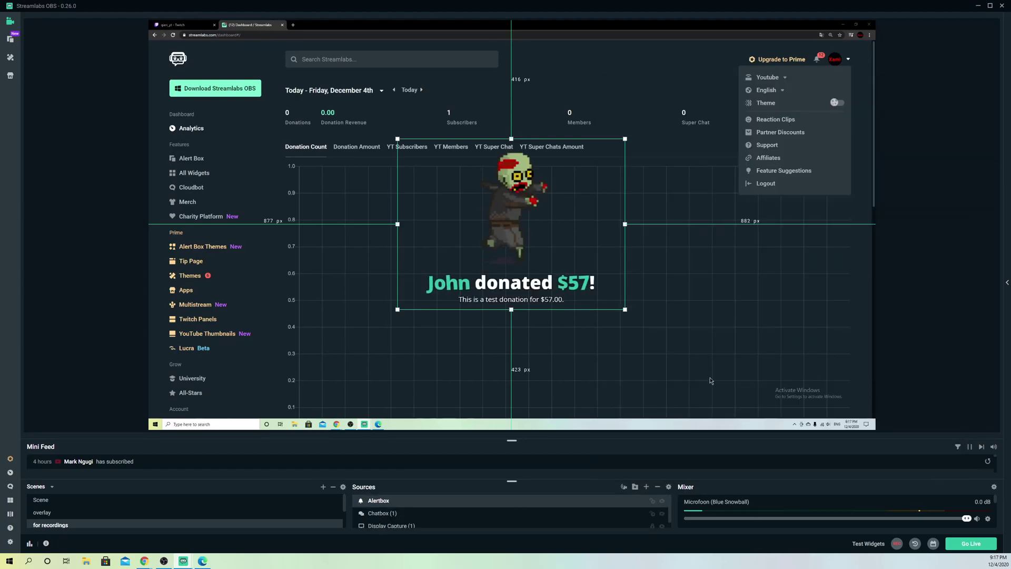
{"action": "double_click", "coordinate": [378, 500]}
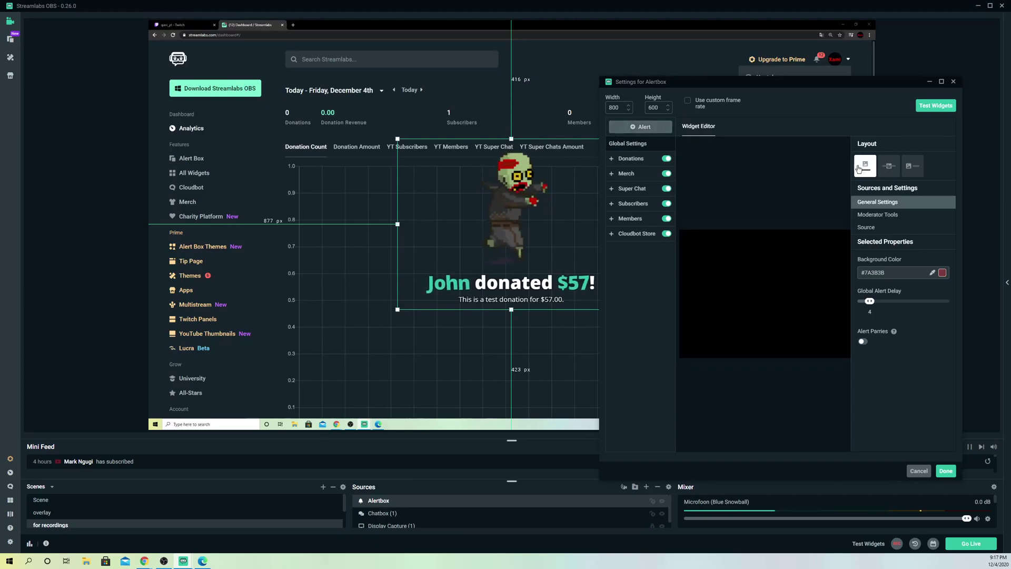
{"action": "left_click", "coordinate": [377, 440]}
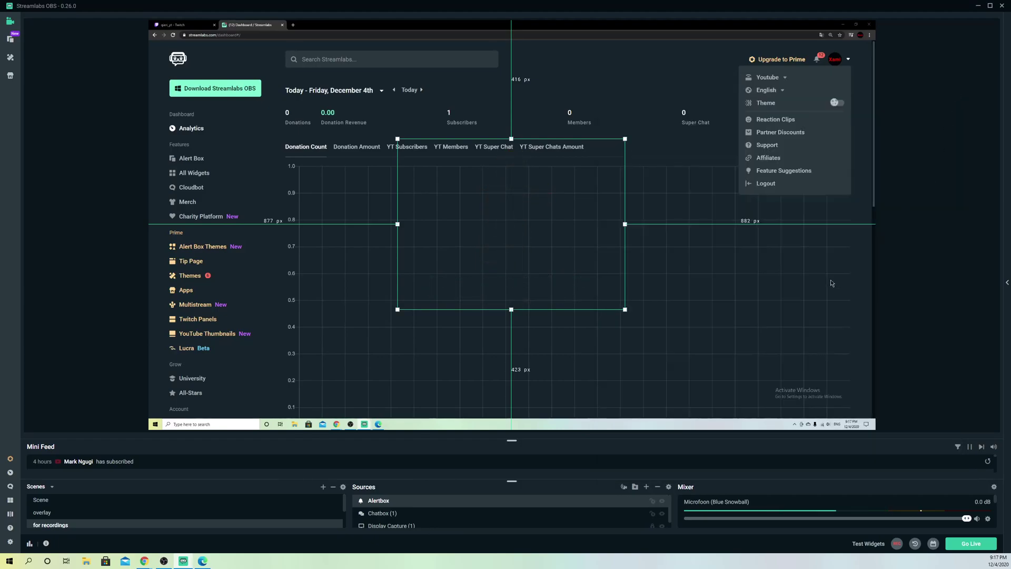
Switch to the Streamlabs dashboard in the browser and open its Alert Box page
{"action": "left_click_drag", "start_coordinate": [635, 32], "coordinate": [340, 30]}
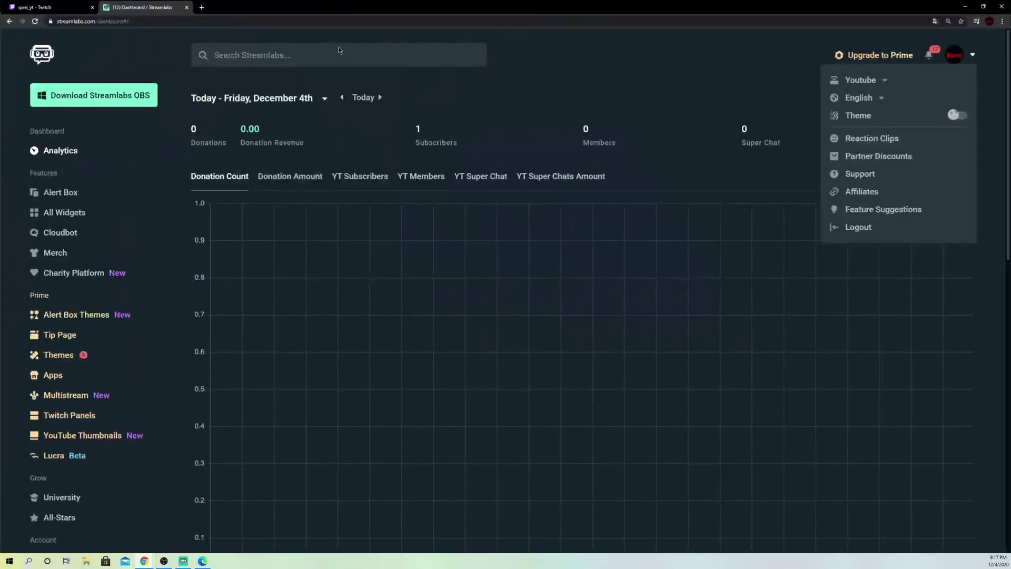
{"action": "left_click", "coordinate": [214, 120]}
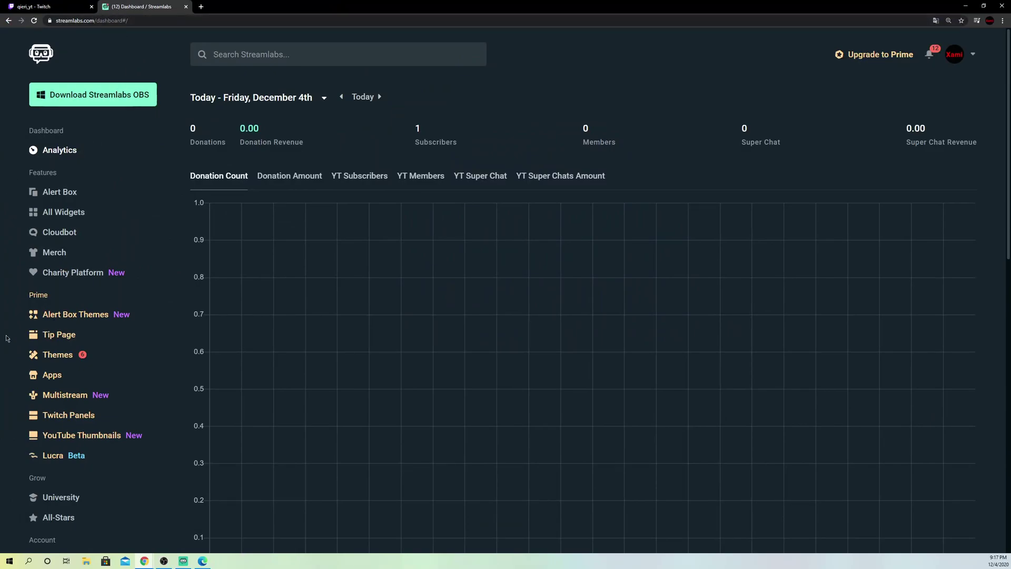
{"action": "left_click", "coordinate": [52, 193]}
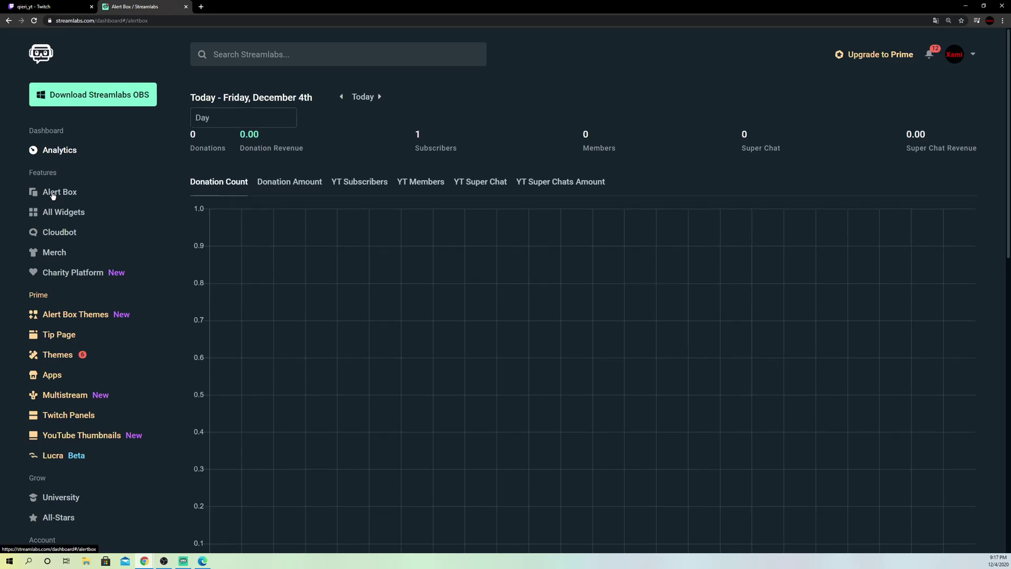
Review the Alert Box v2 page and copy the alert box URL for use as a browser source
{"action": "scroll", "coordinate": [333, 492], "scroll_direction": "down", "scroll_amount": 1}
{"action": "scroll", "coordinate": [333, 492], "scroll_direction": "down", "scroll_amount": 6}
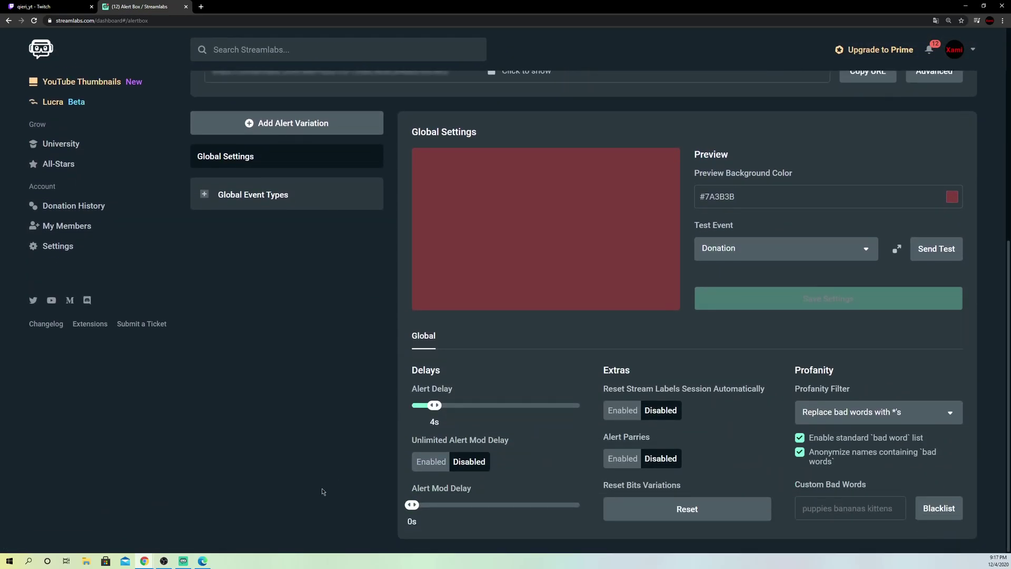
{"action": "scroll", "coordinate": [333, 488], "scroll_direction": "up", "scroll_amount": 6}
{"action": "scroll", "coordinate": [841, 473], "scroll_direction": "down", "scroll_amount": 3}
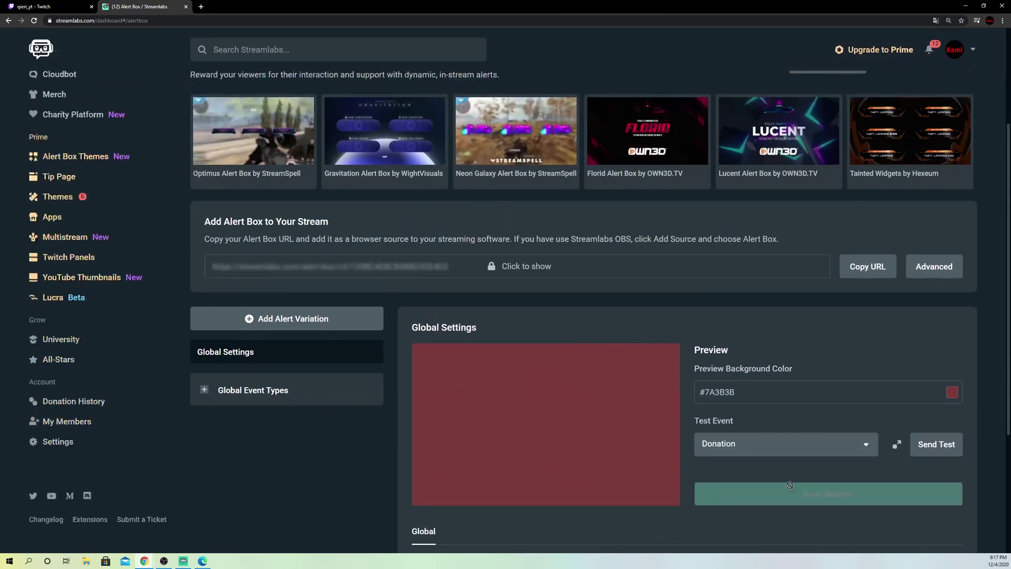
{"action": "scroll", "coordinate": [584, 316], "scroll_direction": "up", "scroll_amount": 3}
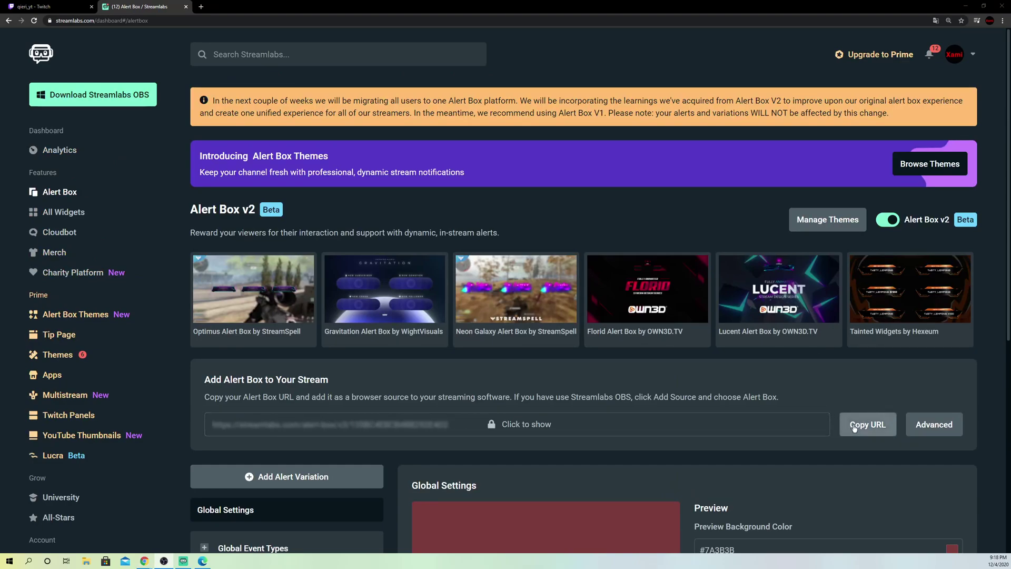
{"action": "left_click", "coordinate": [870, 432]}
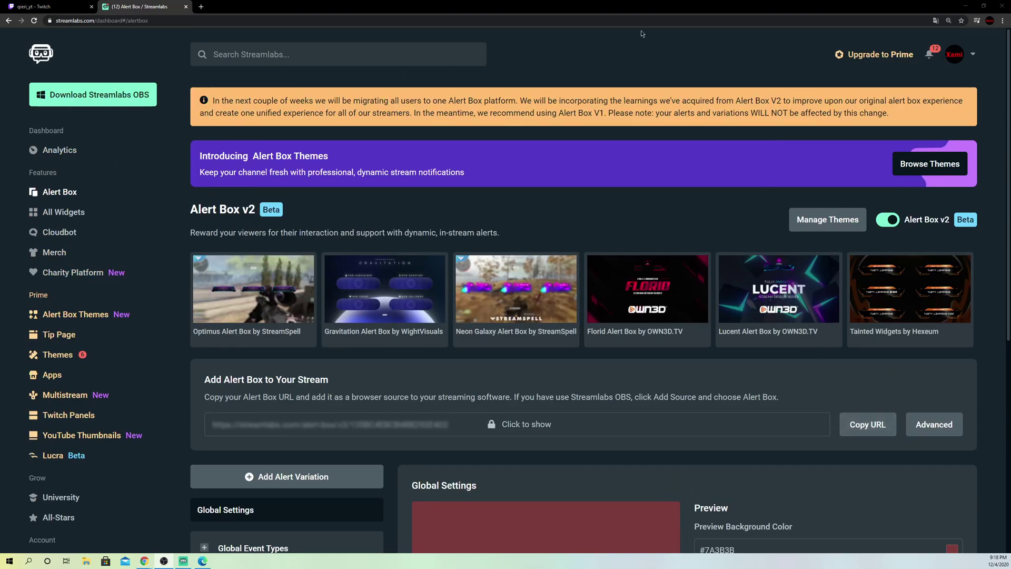
Switch to Streamlabs OBS and add a Browser Source named ALERT BOXXXX to the "for recordings" scene
{"action": "left_click_drag", "start_coordinate": [612, 12], "coordinate": [708, 22]}
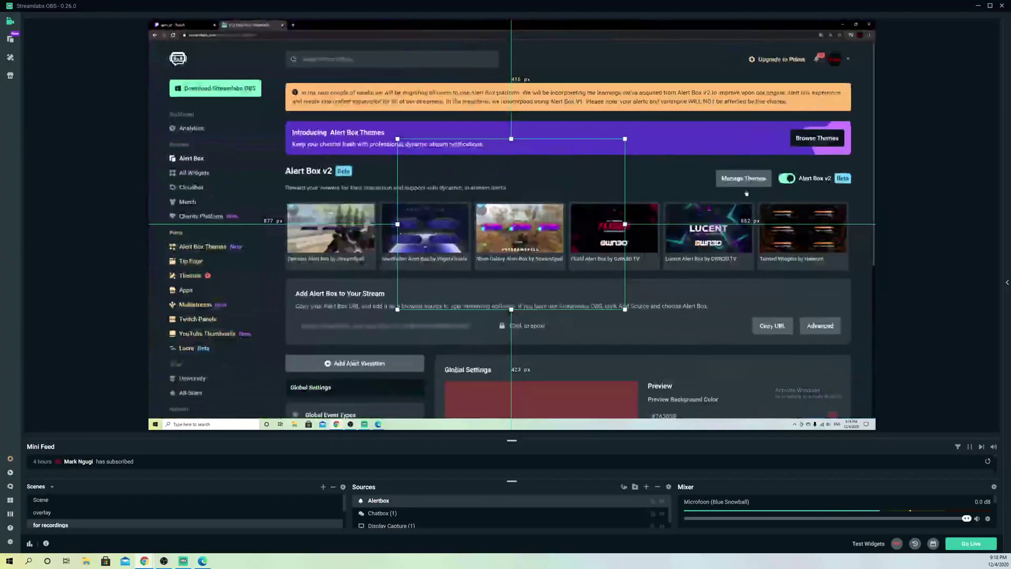
{"action": "double_click", "coordinate": [708, 22]}
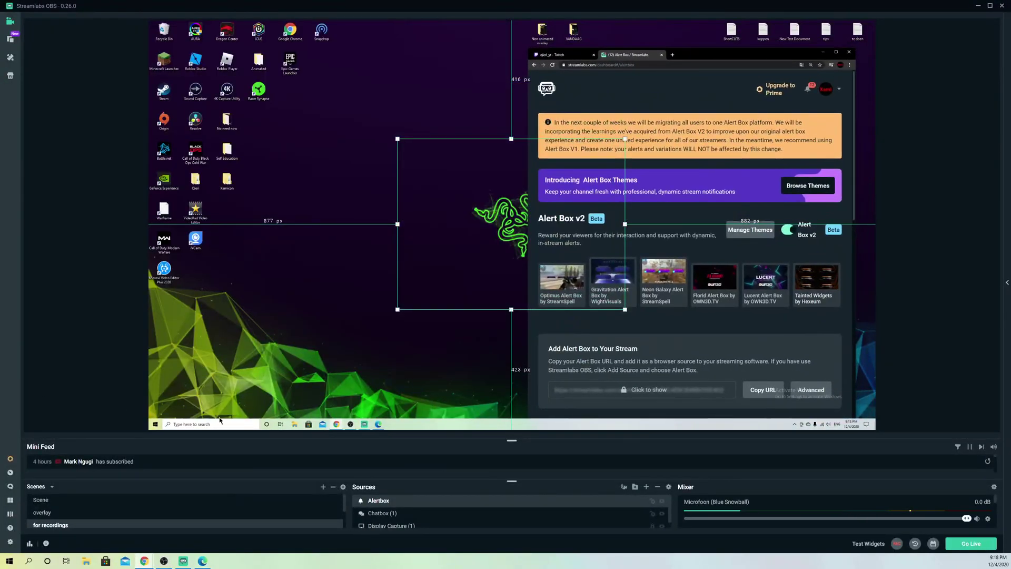
{"action": "left_click", "coordinate": [646, 487]}
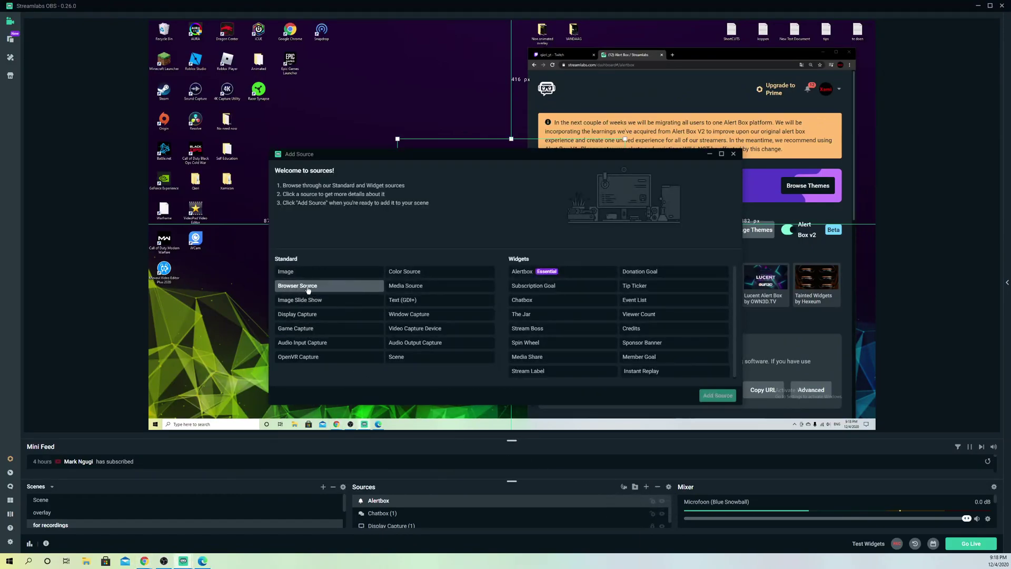
{"action": "left_click", "coordinate": [328, 287]}
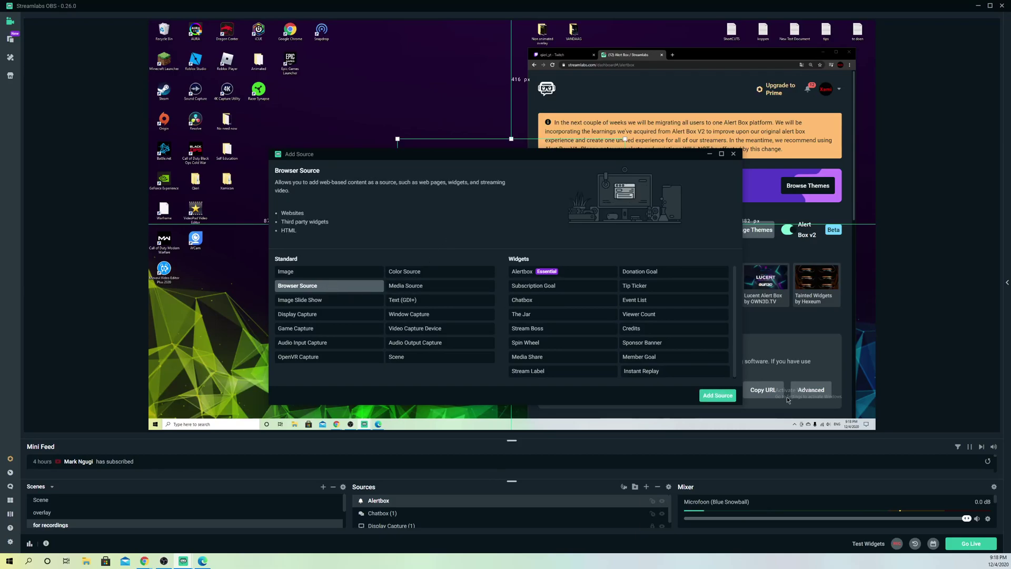
{"action": "left_click", "coordinate": [723, 398]}
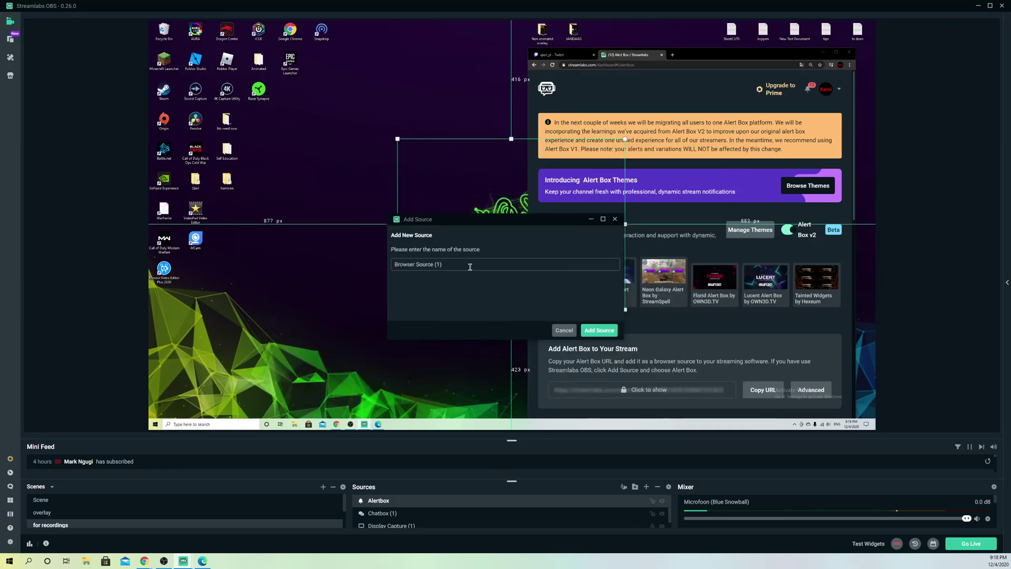
{"action": "key", "text": "BackSpace"}
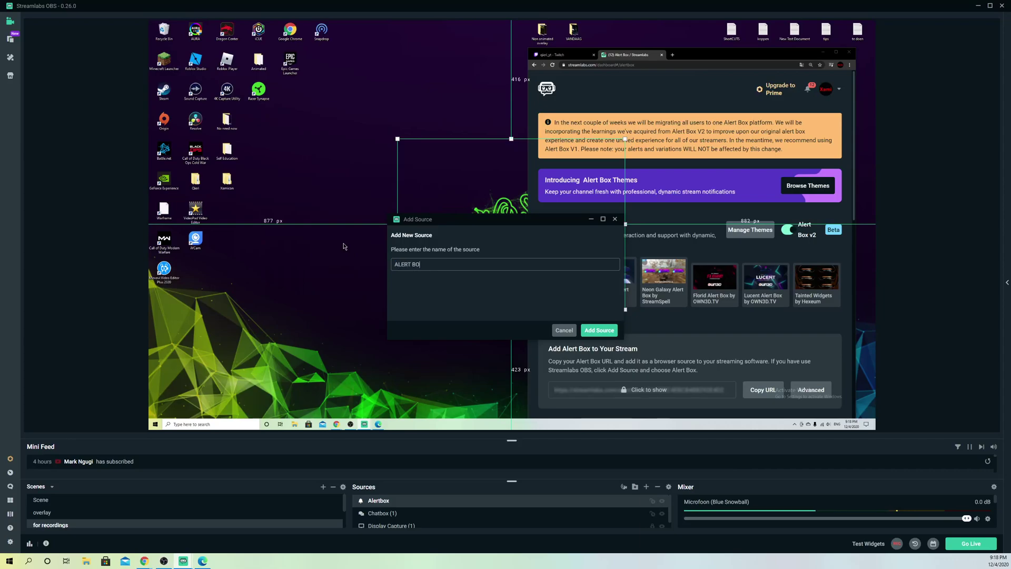
{"action": "left_click", "coordinate": [600, 336]}
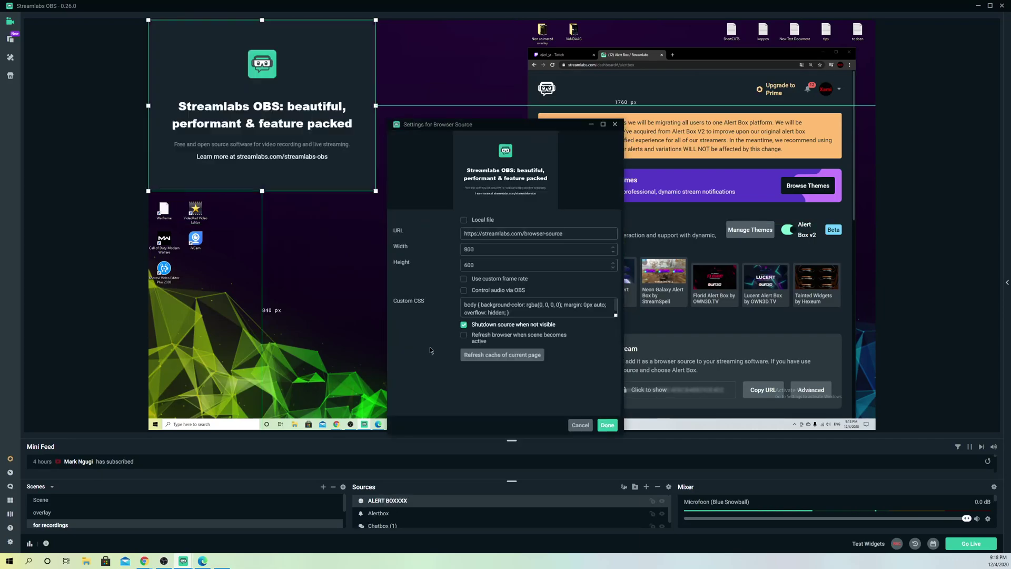
Clear the default URL of the ALERT BOXXXX browser source and finish its settings
{"action": "left_click_drag", "start_coordinate": [576, 235], "coordinate": [455, 230]}
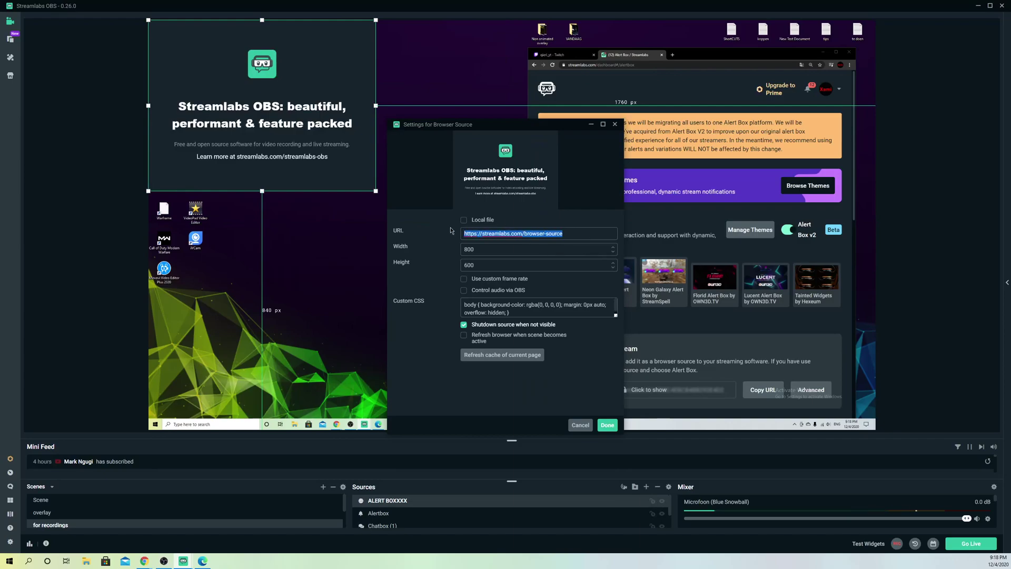
{"action": "key", "text": "BackSpace"}
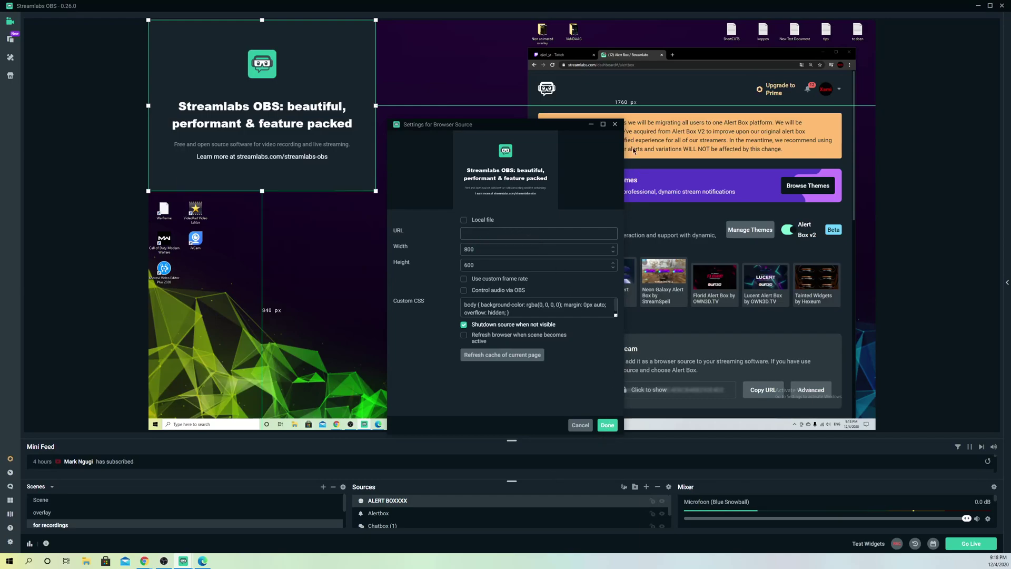
{"action": "left_click", "coordinate": [608, 425]}
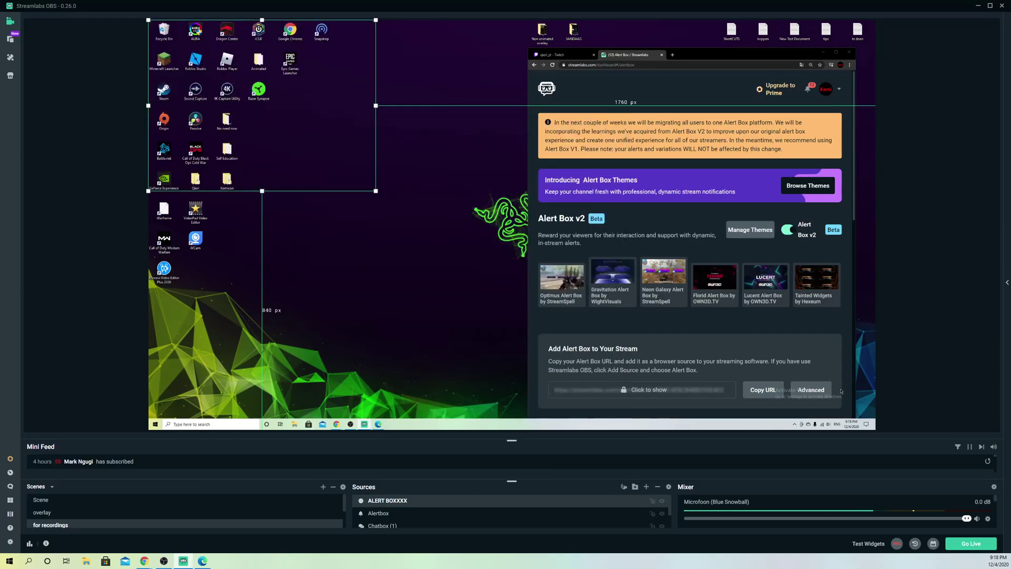
Open the Account Settings of the Streamlabs dashboard in the browser and check which platforms are merged
{"action": "scroll", "coordinate": [842, 392], "scroll_direction": "down", "scroll_amount": 3}
{"action": "scroll", "coordinate": [753, 346], "scroll_direction": "down", "scroll_amount": 3}
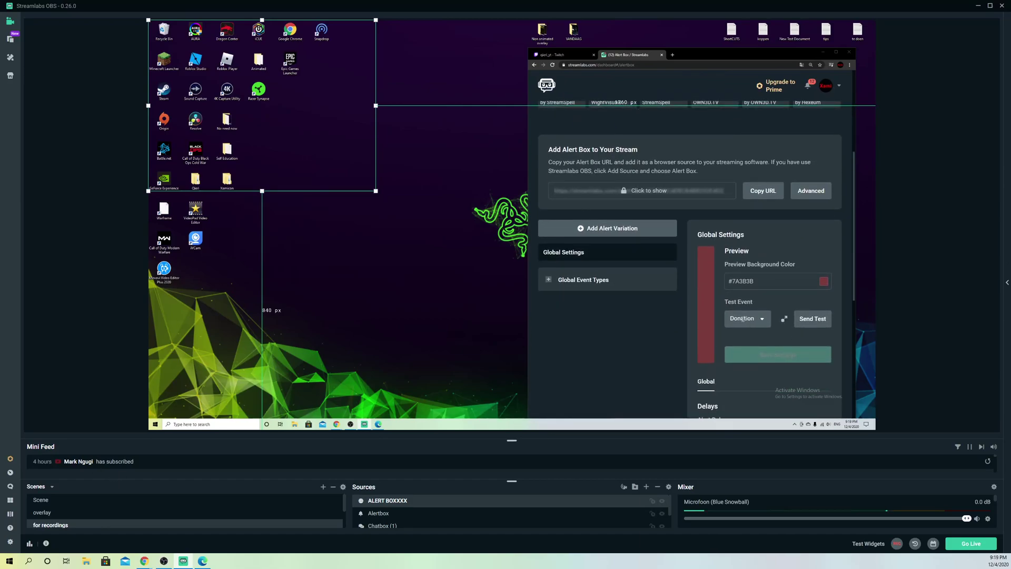
{"action": "scroll", "coordinate": [740, 327], "scroll_direction": "down", "scroll_amount": 4}
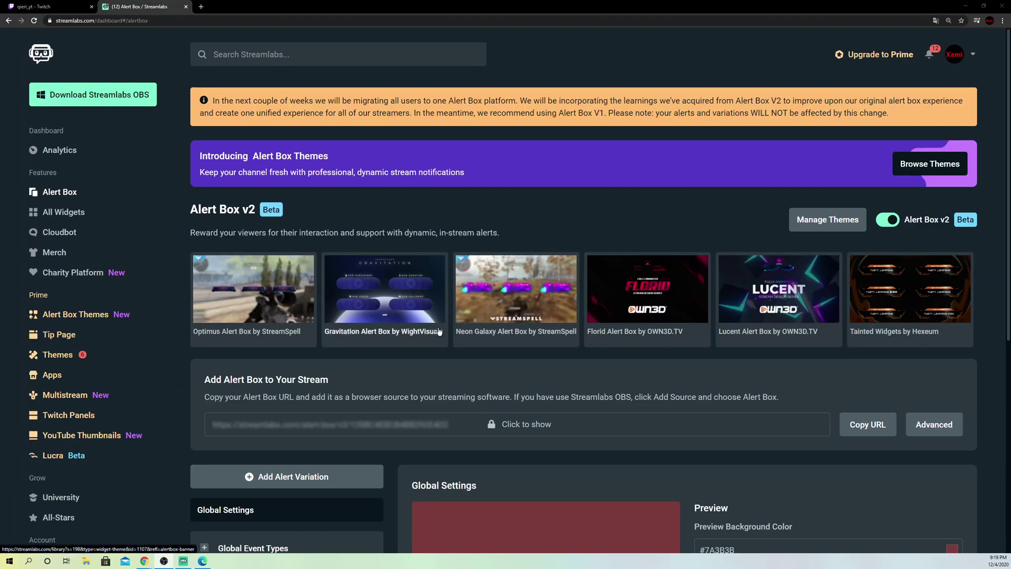
{"action": "scroll", "coordinate": [196, 329], "scroll_direction": "down", "scroll_amount": 2}
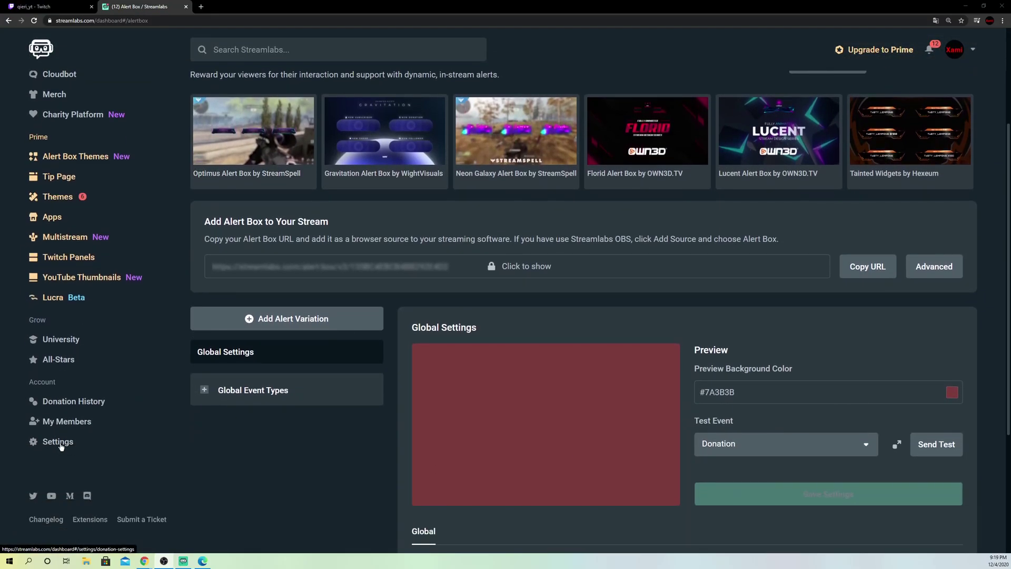
{"action": "left_click", "coordinate": [59, 442]}
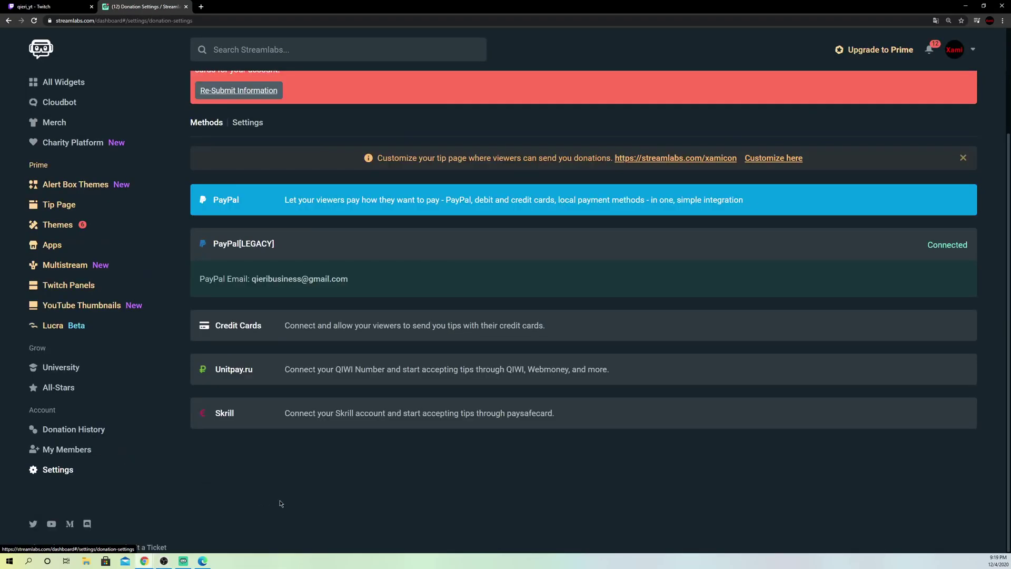
{"action": "scroll", "coordinate": [279, 501], "scroll_direction": "up", "scroll_amount": 3}
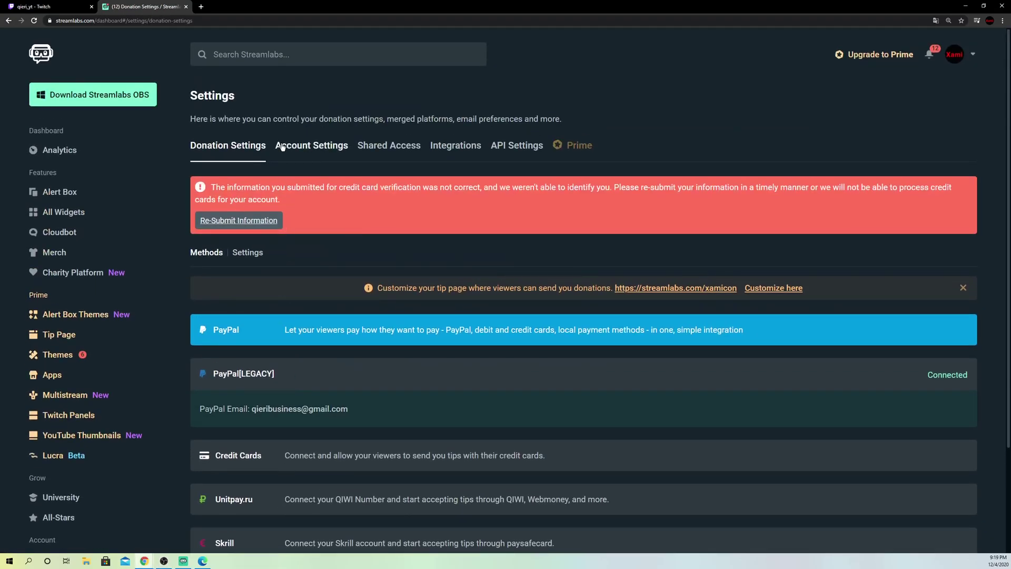
{"action": "left_click", "coordinate": [335, 145]}
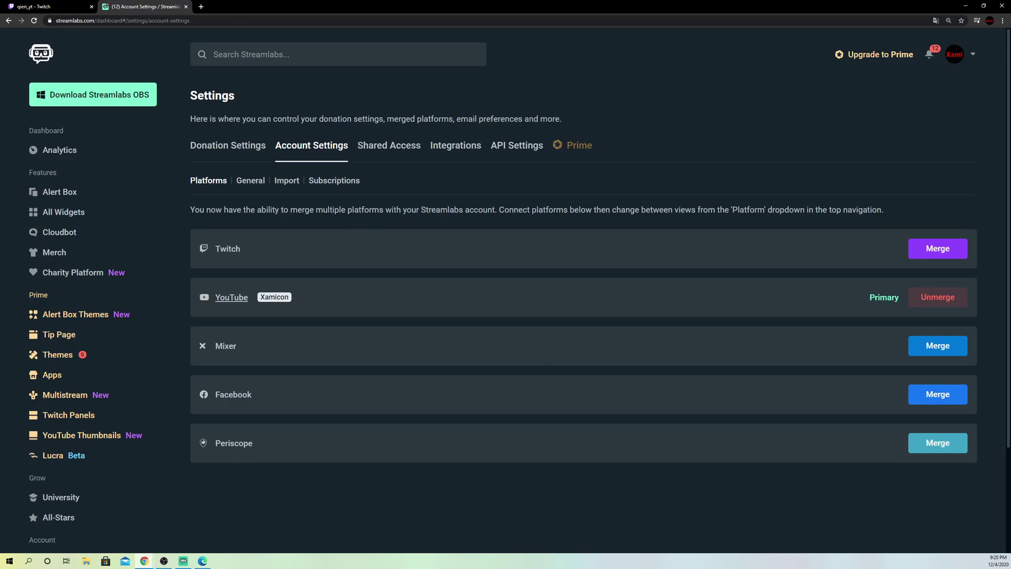
Switch to Streamlabs OBS, request Delete Cache and Restart in its general settings, and dismiss the confirmation
{"action": "key", "text": "alt+Tab"}
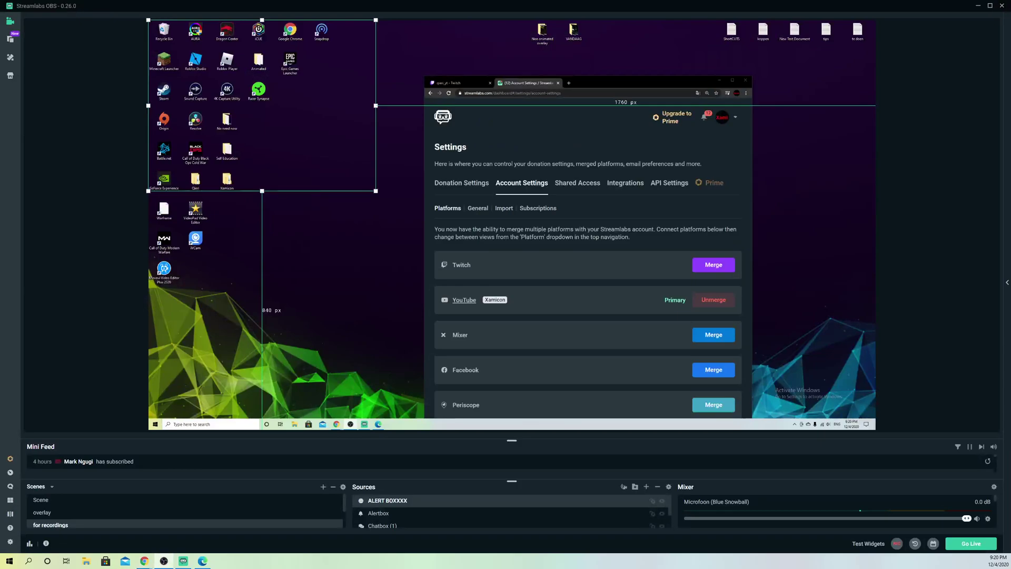
{"action": "left_click", "coordinate": [87, 299]}
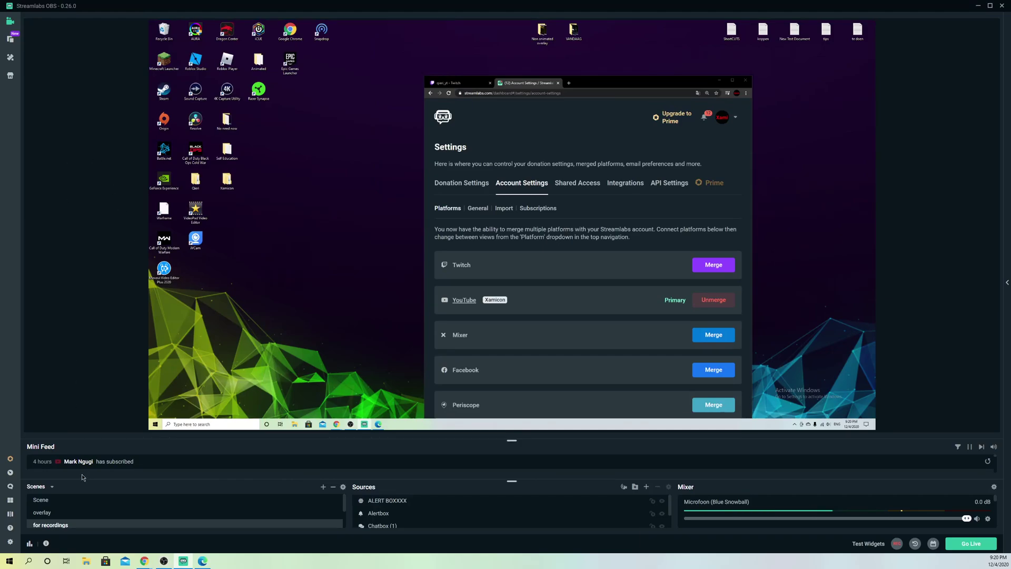
{"action": "left_click", "coordinate": [10, 542]}
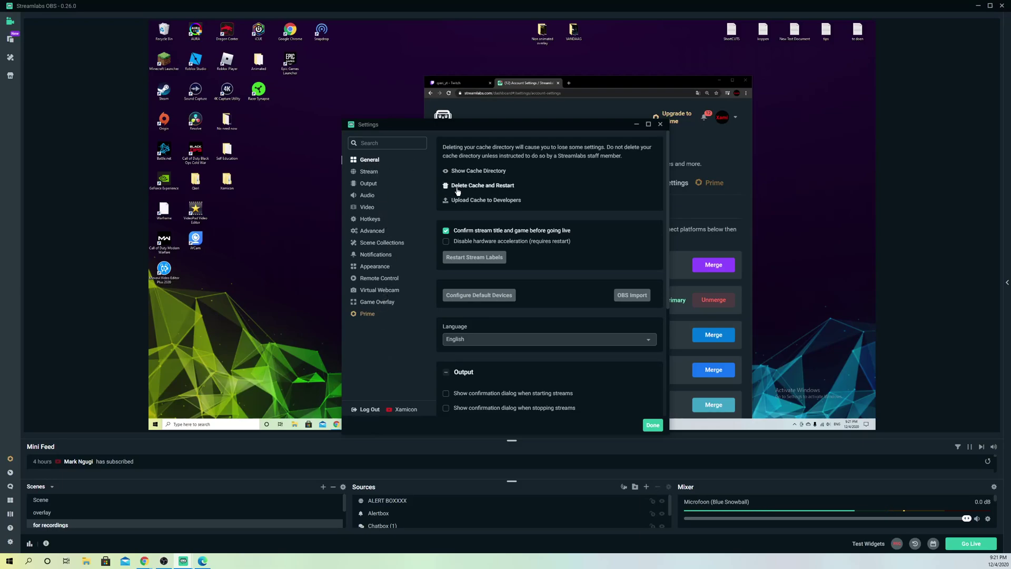
{"action": "left_click", "coordinate": [510, 190]}
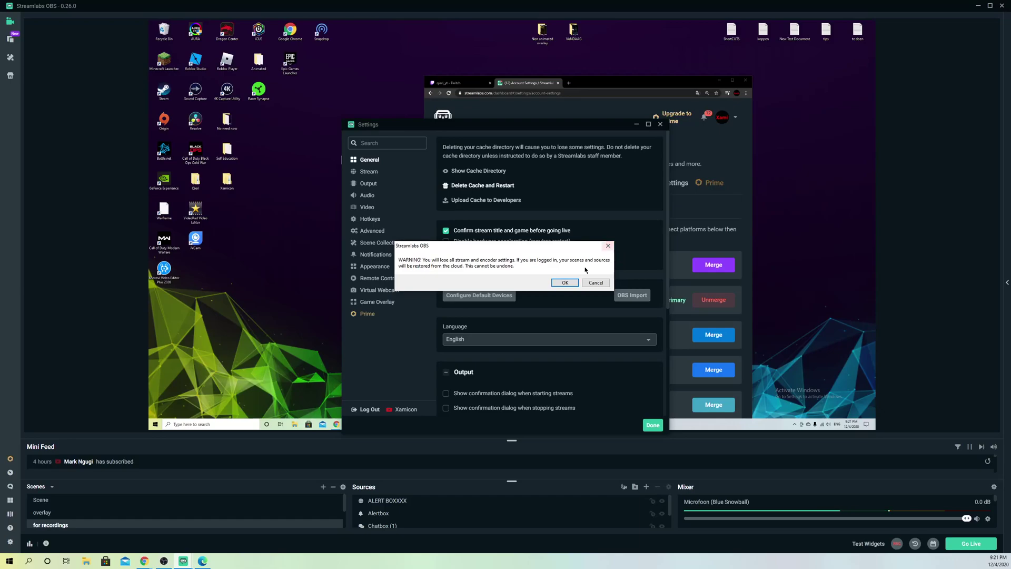
{"action": "left_click", "coordinate": [608, 246]}
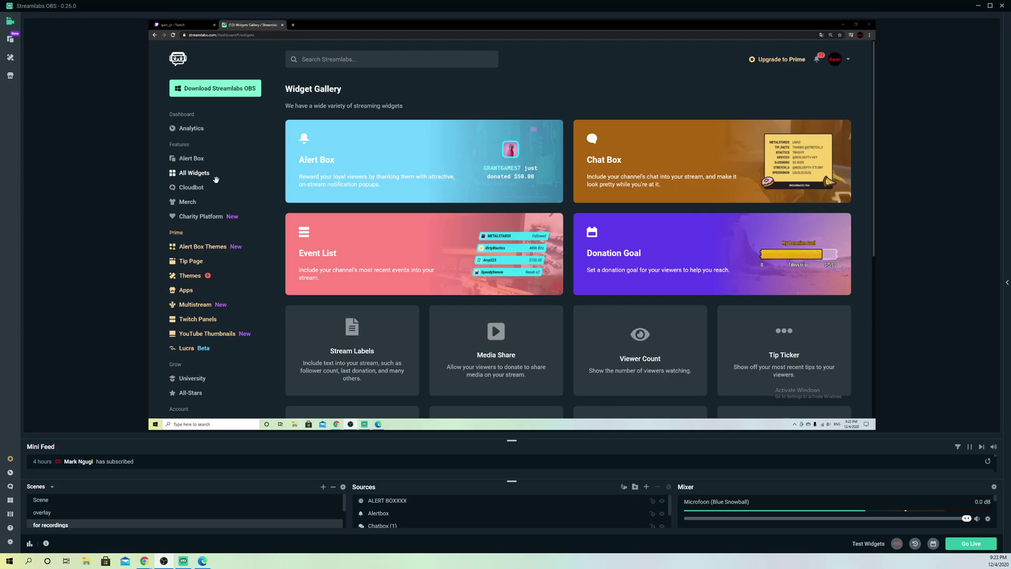
Open the Alert Box from the Widget Gallery in the browser, turn off Alert Box v2, and review the classic settings
{"action": "left_click_drag", "start_coordinate": [526, 25], "coordinate": [826, 115]}
{"action": "left_click_drag", "start_coordinate": [73, 123], "coordinate": [369, 3]}
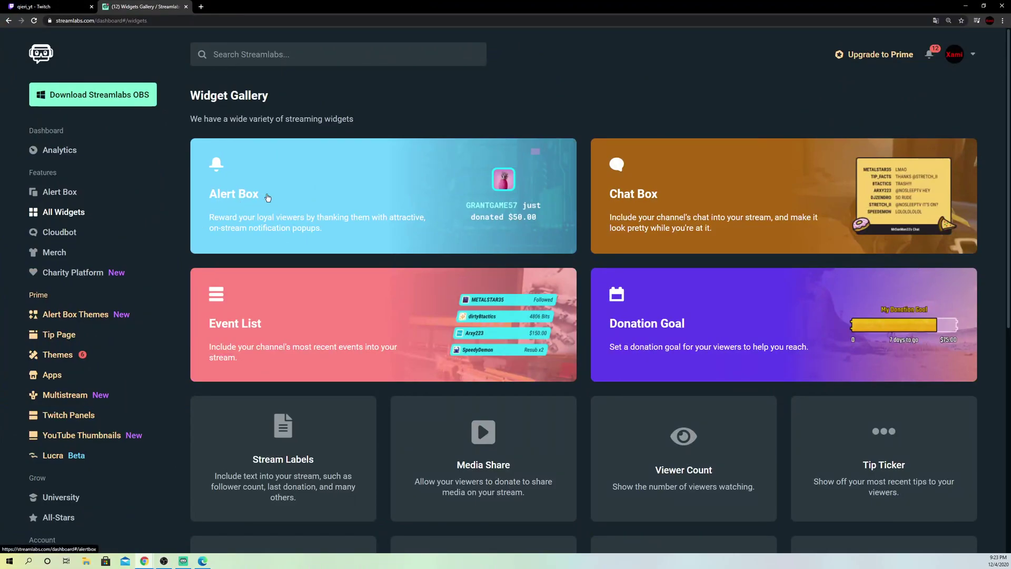
{"action": "left_click", "coordinate": [427, 194]}
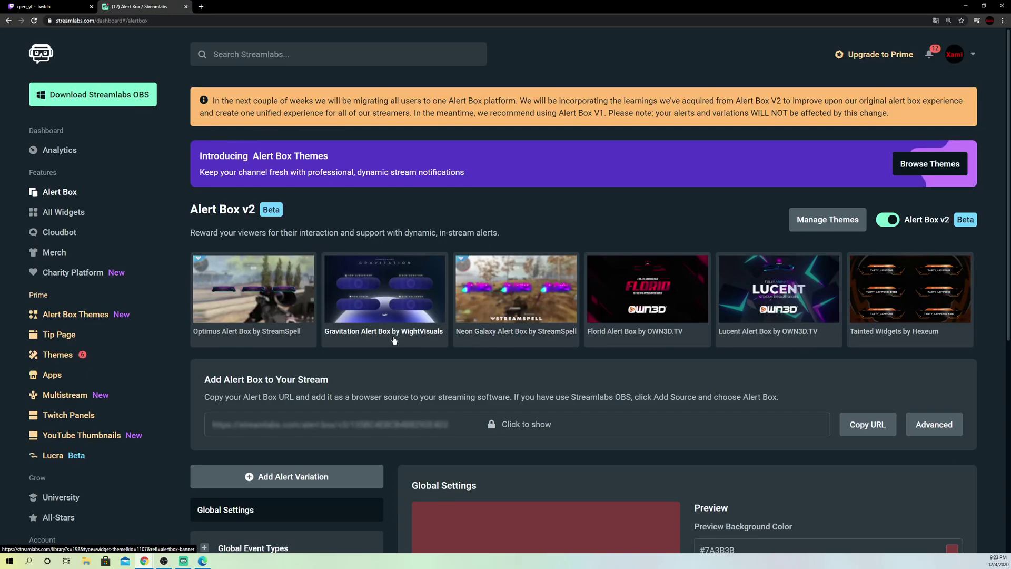
{"action": "scroll", "coordinate": [392, 340], "scroll_direction": "down", "scroll_amount": 1}
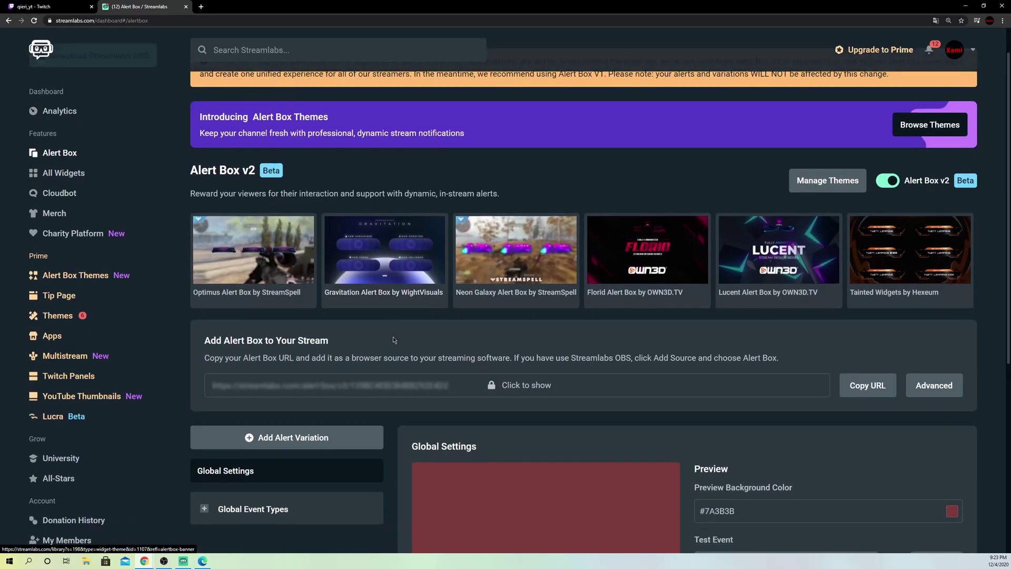
{"action": "left_click", "coordinate": [889, 182]}
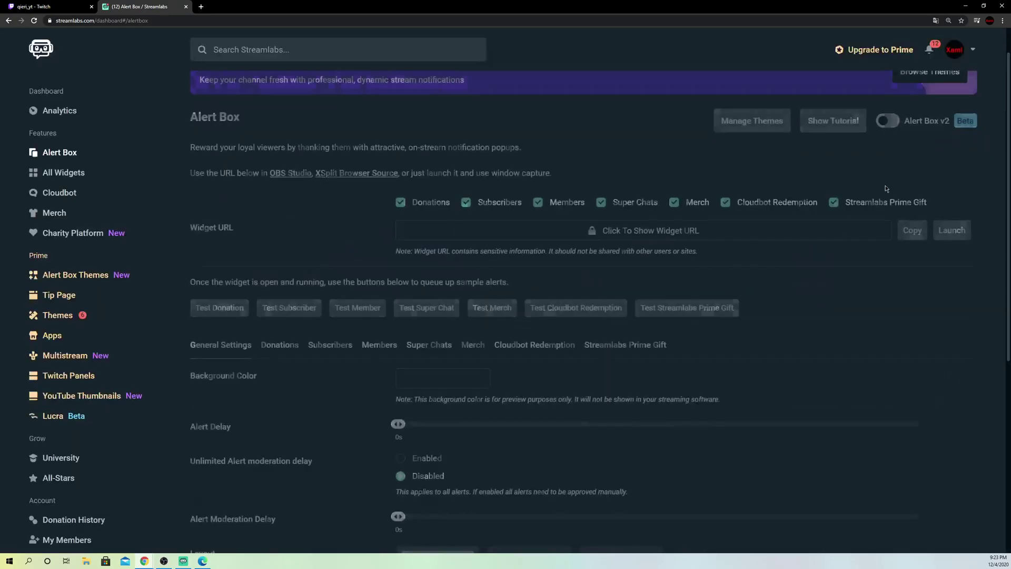
{"action": "scroll", "coordinate": [826, 323], "scroll_direction": "down", "scroll_amount": 4}
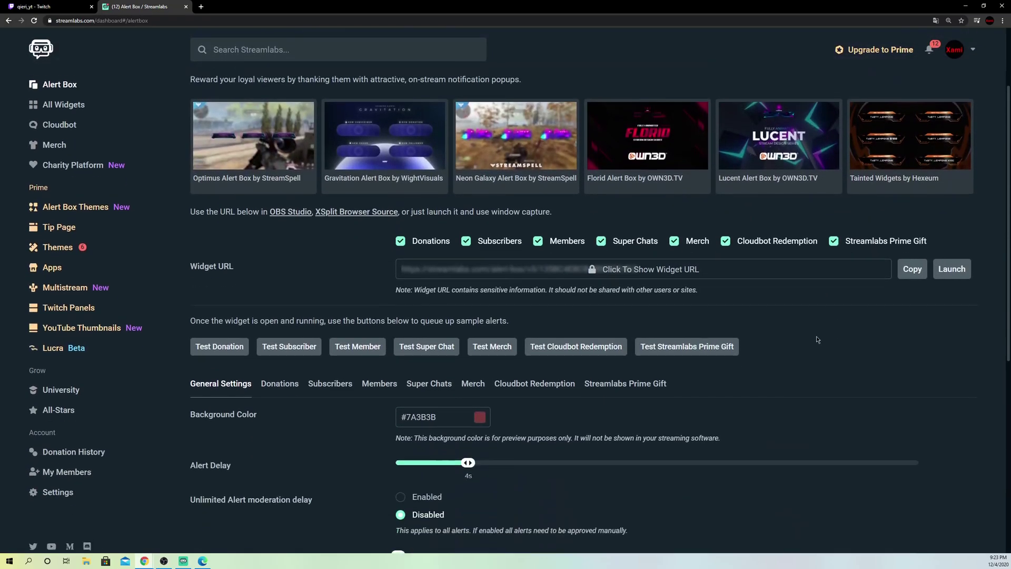
{"action": "scroll", "coordinate": [816, 341], "scroll_direction": "down", "scroll_amount": 2}
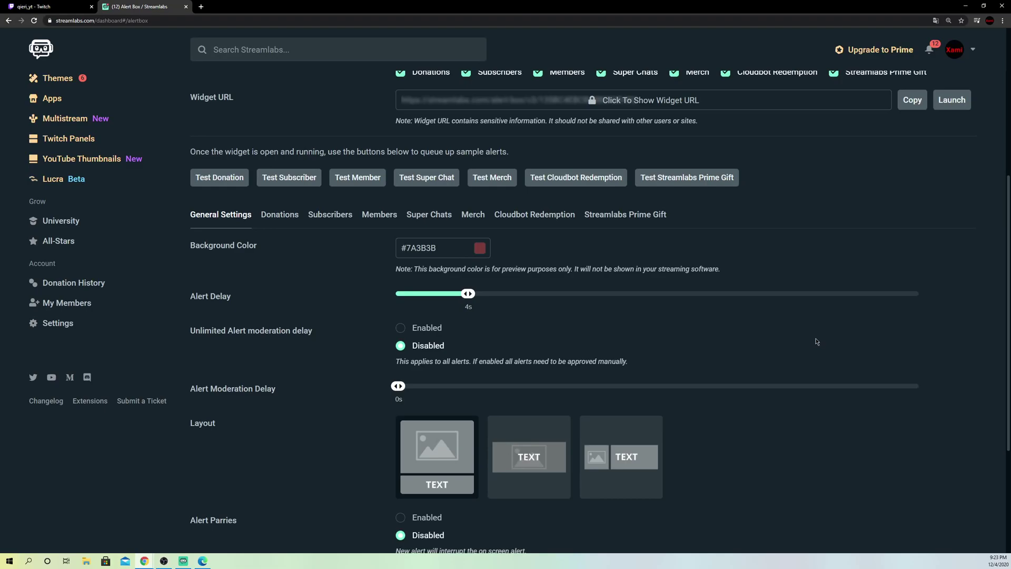
{"action": "scroll", "coordinate": [781, 328], "scroll_direction": "up", "scroll_amount": 2}
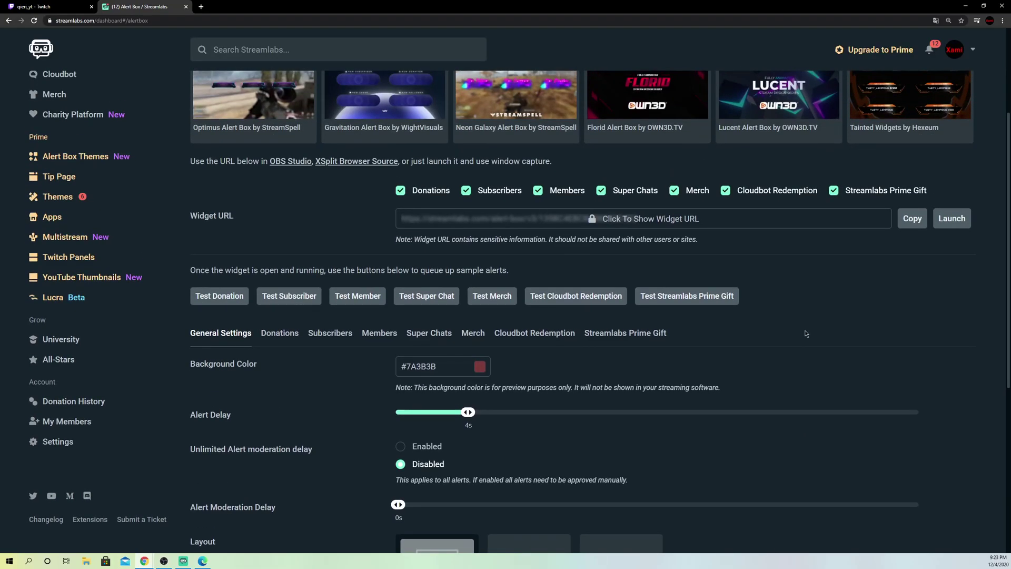
{"action": "scroll", "coordinate": [801, 334], "scroll_direction": "up", "scroll_amount": 3}
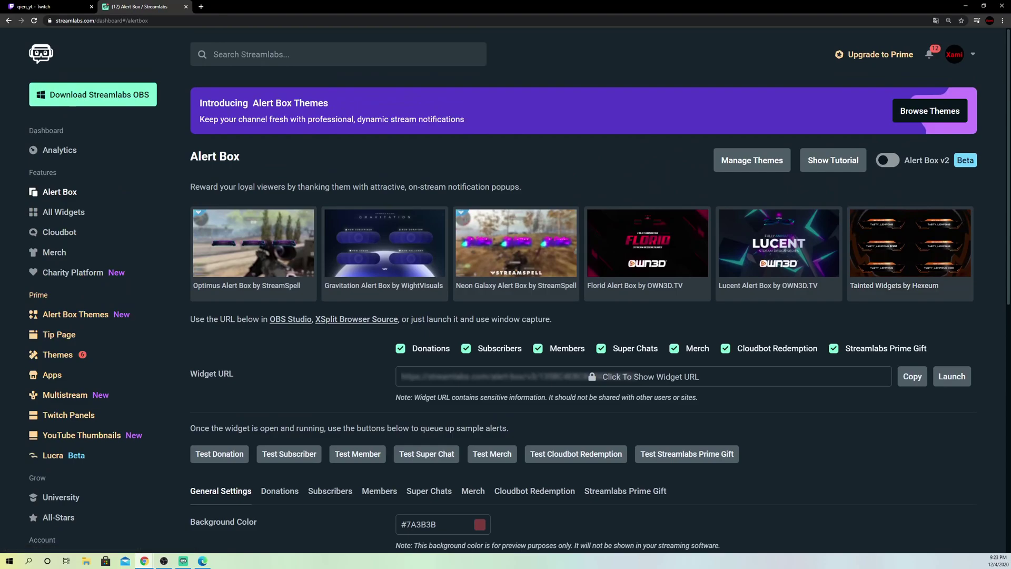
Send test Donation, Subscriber, Member, Super Chat, Merch and Cloudbot Redemption alerts from the Alert Box page with Streamlabs OBS in view
{"action": "key", "text": "alt+Tab"}
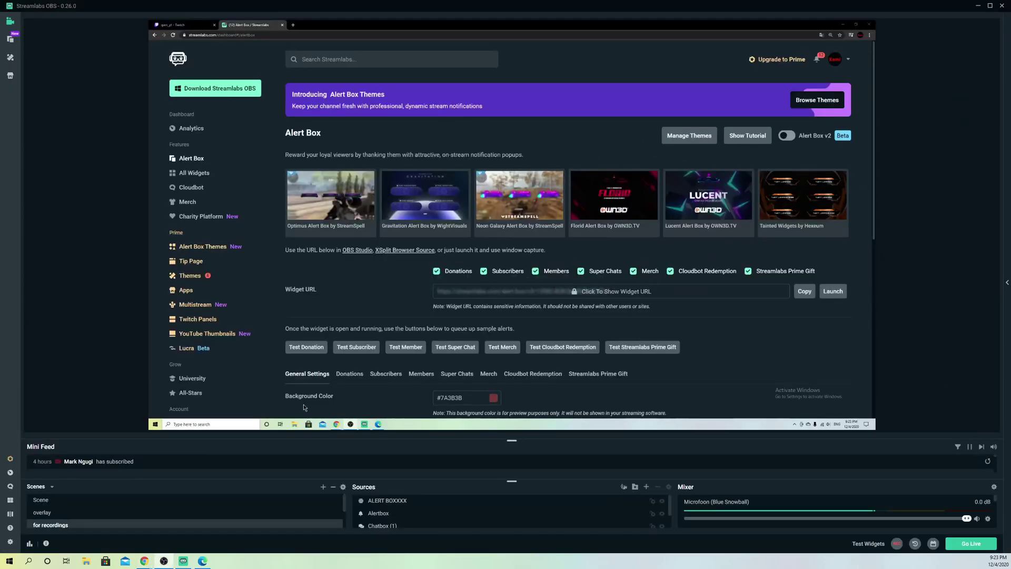
{"action": "scroll", "coordinate": [640, 350], "scroll_direction": "down", "scroll_amount": 1}
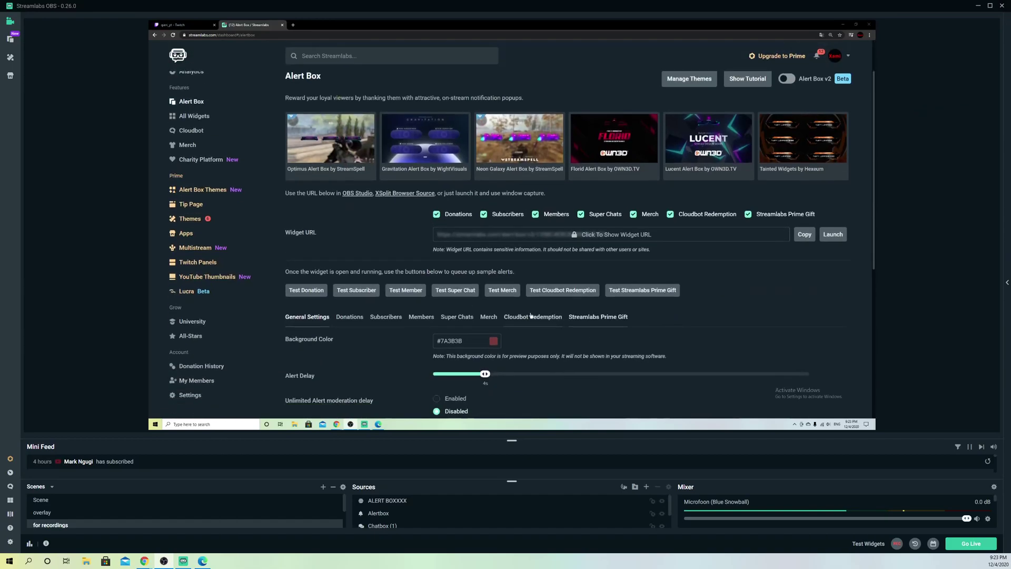
{"action": "left_click", "coordinate": [307, 290]}
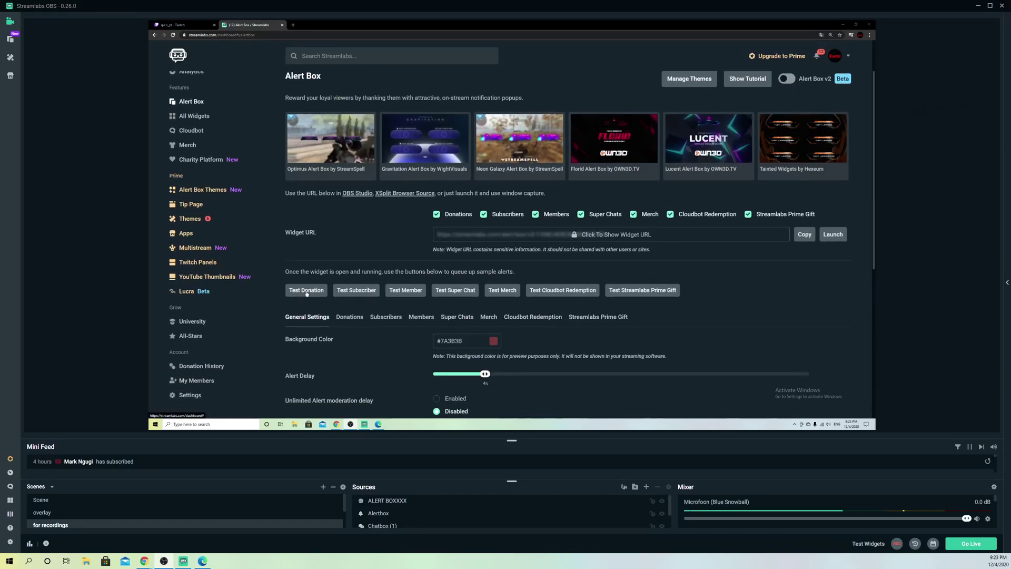
{"action": "left_click", "coordinate": [355, 290]}
{"action": "left_click", "coordinate": [405, 290]}
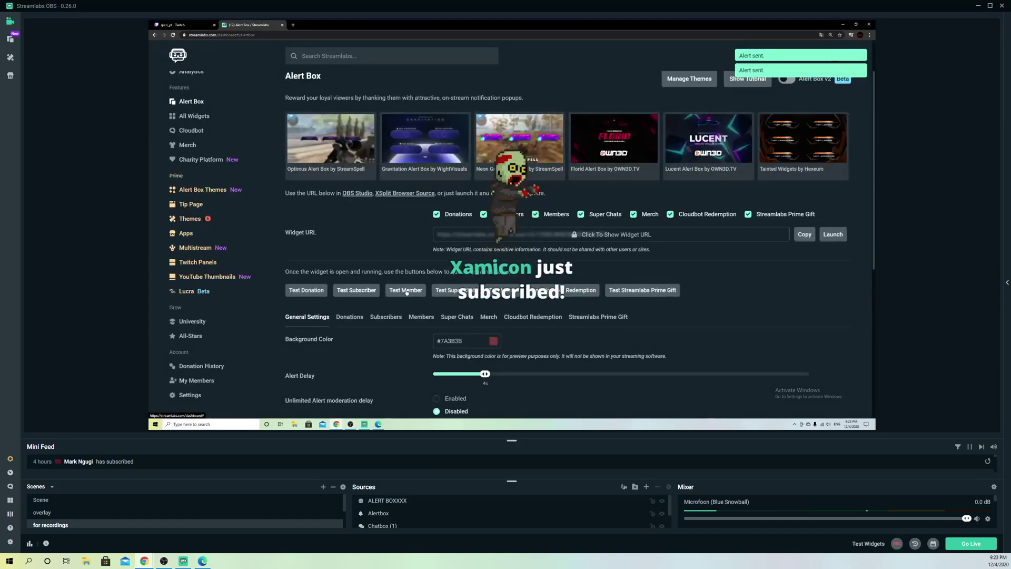
{"action": "left_click", "coordinate": [455, 290]}
{"action": "left_click", "coordinate": [502, 291]}
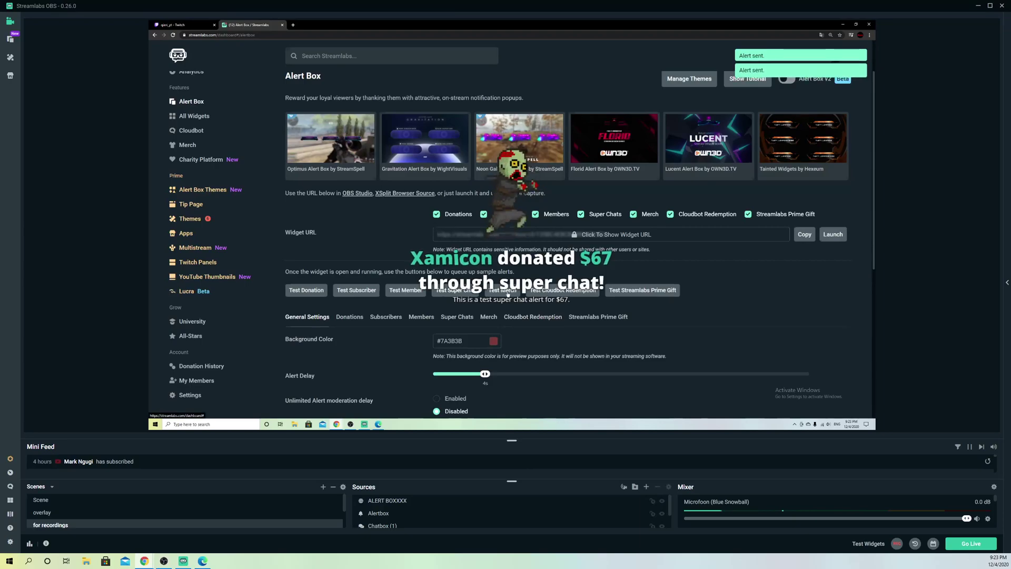
{"action": "left_click", "coordinate": [574, 290]}
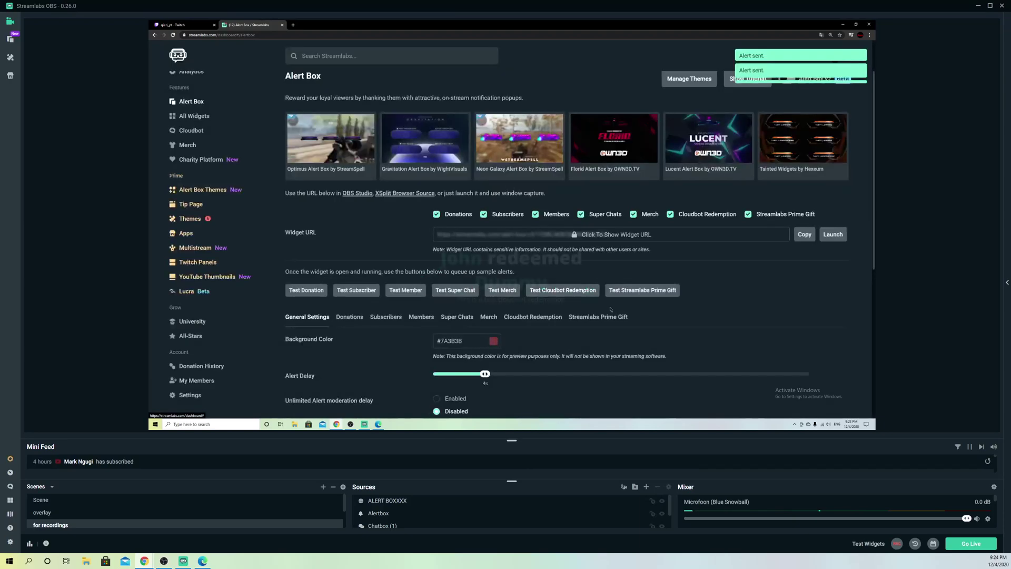
Send a test Streamlabs Prime Gift alert and review the Alert Box general settings through to the custom bad words
{"action": "left_click", "coordinate": [643, 291]}
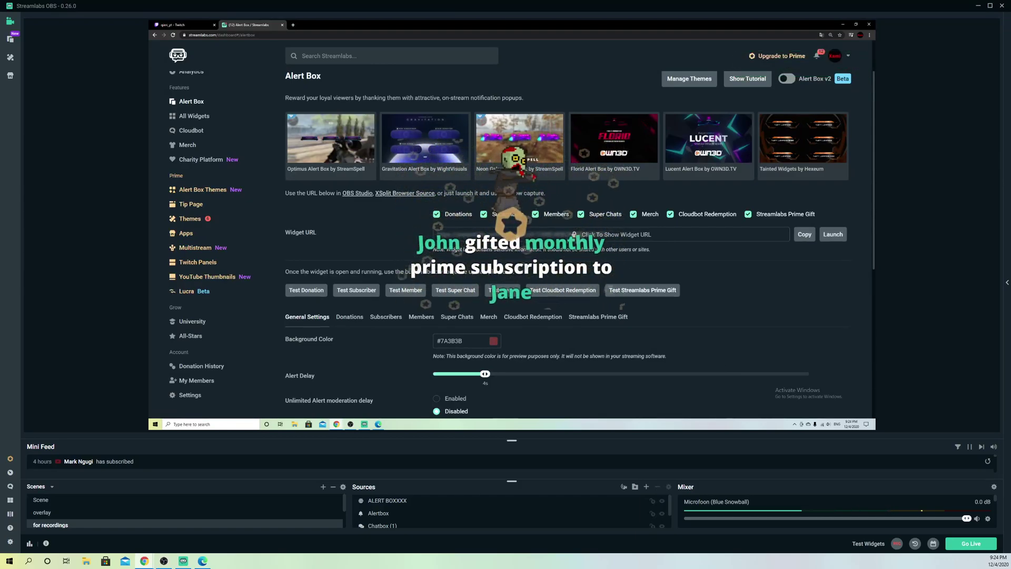
{"action": "scroll", "coordinate": [605, 299], "scroll_direction": "up", "scroll_amount": 1}
{"action": "scroll", "coordinate": [605, 300], "scroll_direction": "up", "scroll_amount": 1}
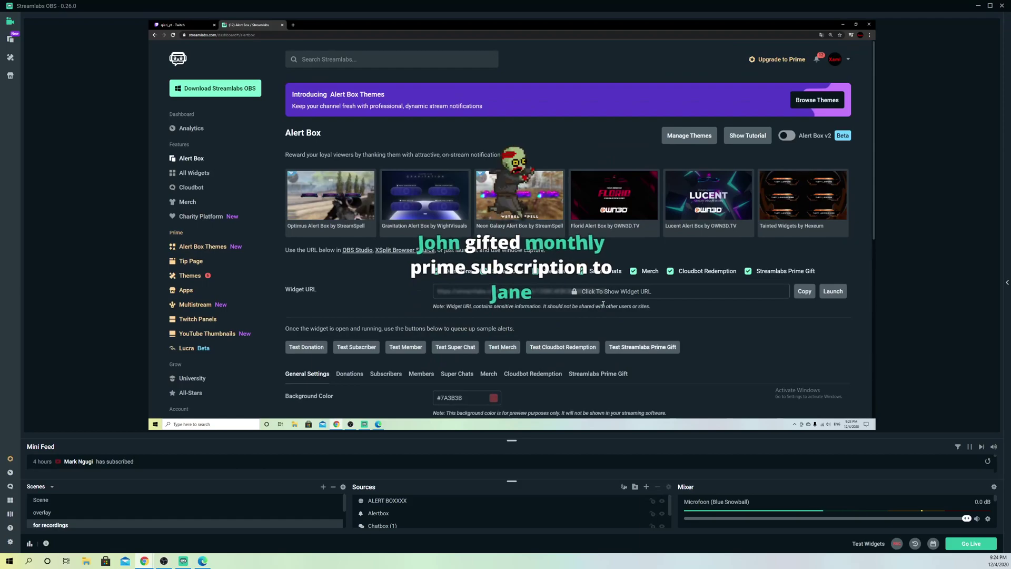
{"action": "scroll", "coordinate": [603, 304], "scroll_direction": "down", "scroll_amount": 3}
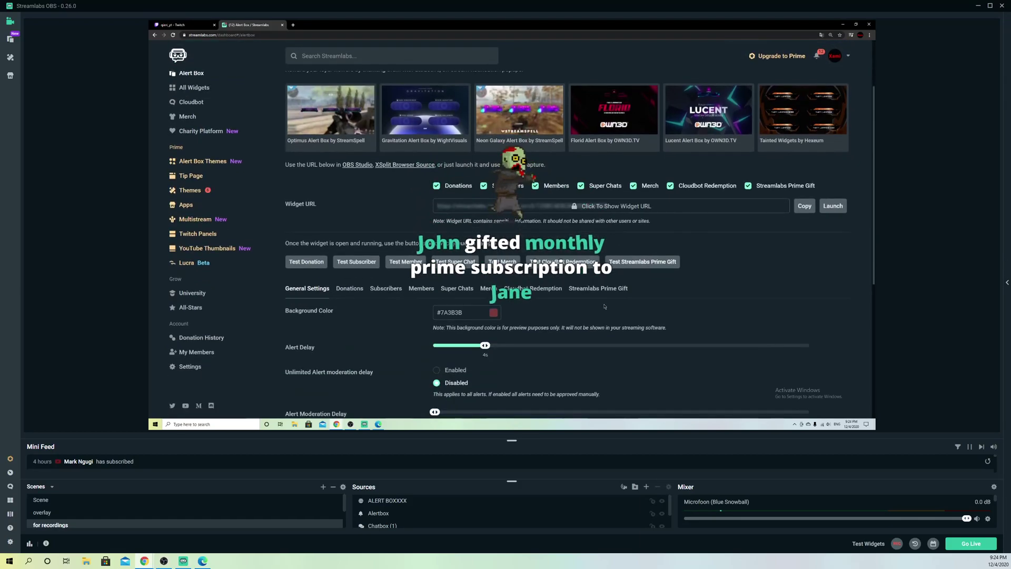
{"action": "scroll", "coordinate": [605, 308], "scroll_direction": "down", "scroll_amount": 3}
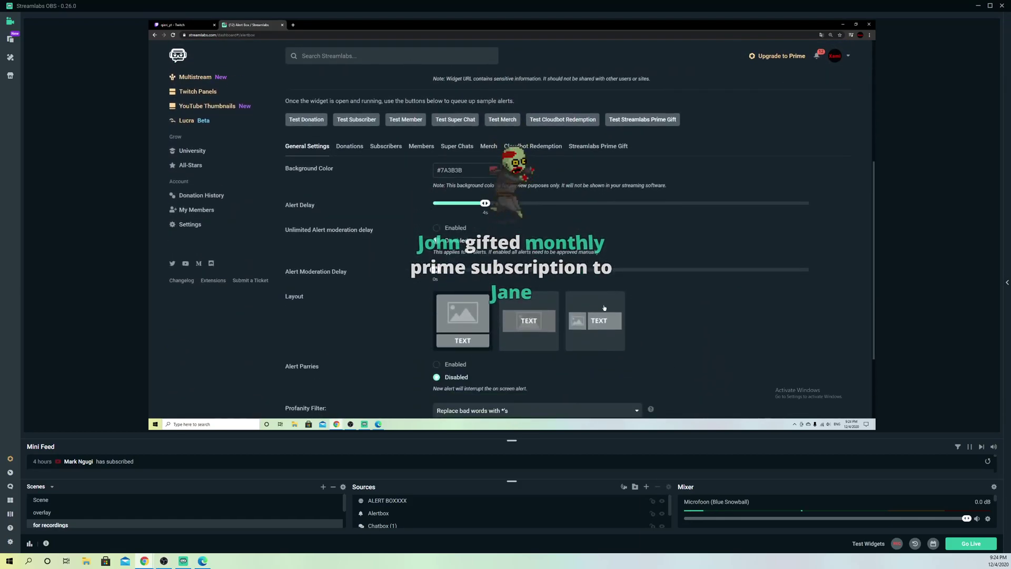
{"action": "scroll", "coordinate": [604, 308], "scroll_direction": "down", "scroll_amount": 1}
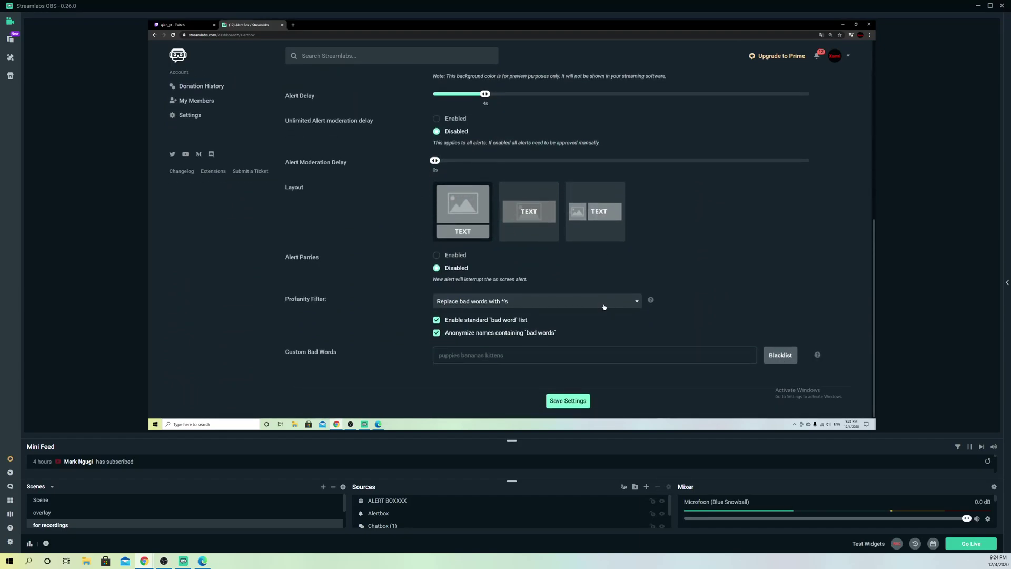
{"action": "scroll", "coordinate": [497, 225], "scroll_direction": "up", "scroll_amount": 3}
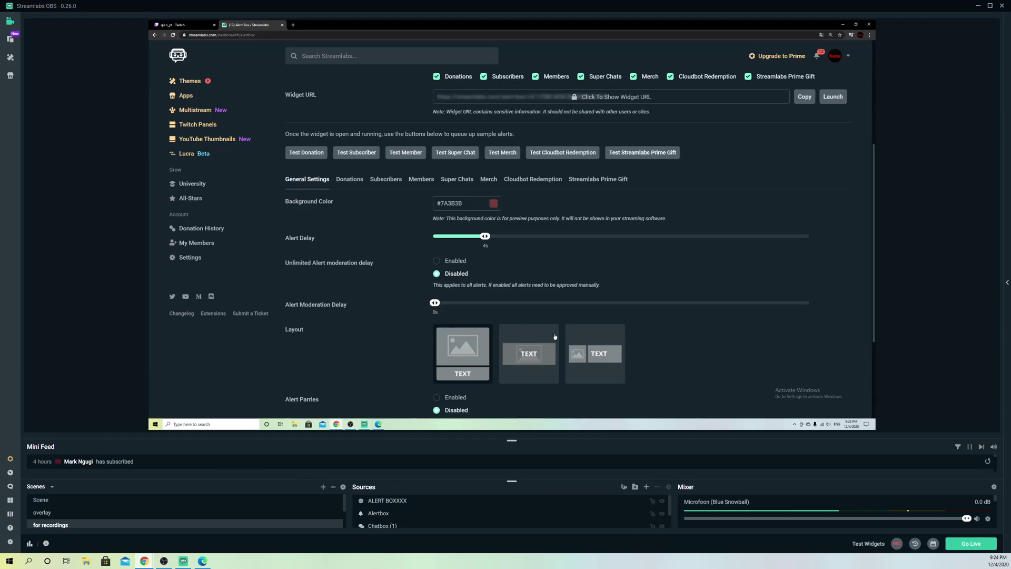
{"action": "scroll", "coordinate": [482, 319], "scroll_direction": "down", "scroll_amount": 3}
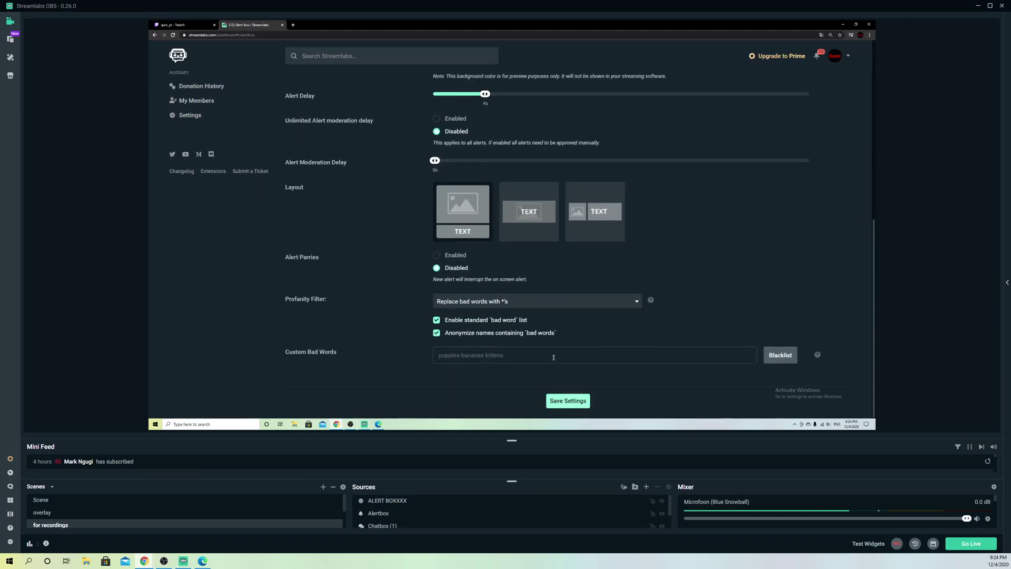
{"action": "scroll", "coordinate": [618, 348], "scroll_direction": "up", "scroll_amount": 7}
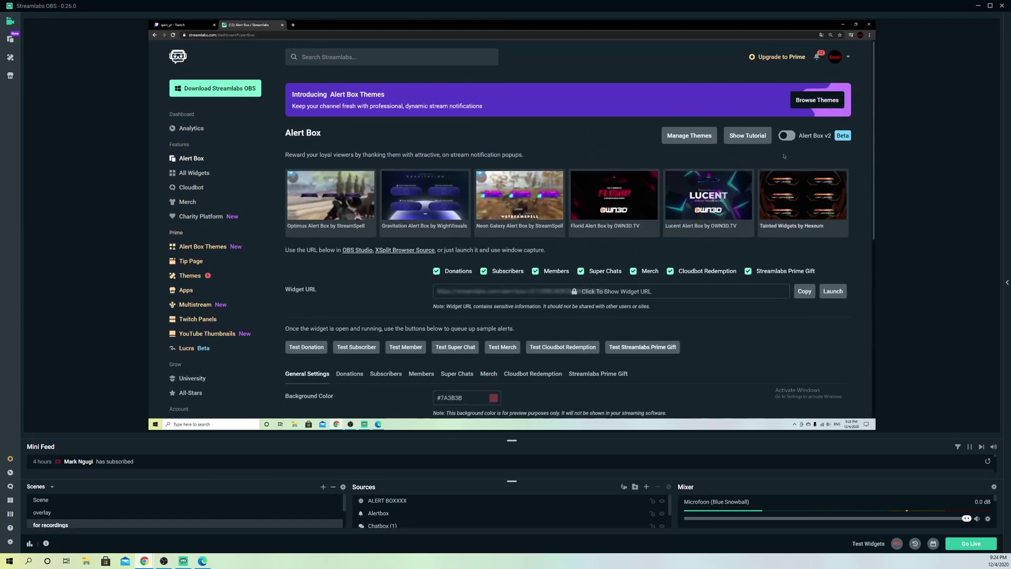
Turn Alert Box v2 on to look at its layout, and switch it back off
{"action": "left_click", "coordinate": [787, 135]}
{"action": "scroll", "coordinate": [630, 330], "scroll_direction": "down", "scroll_amount": 5}
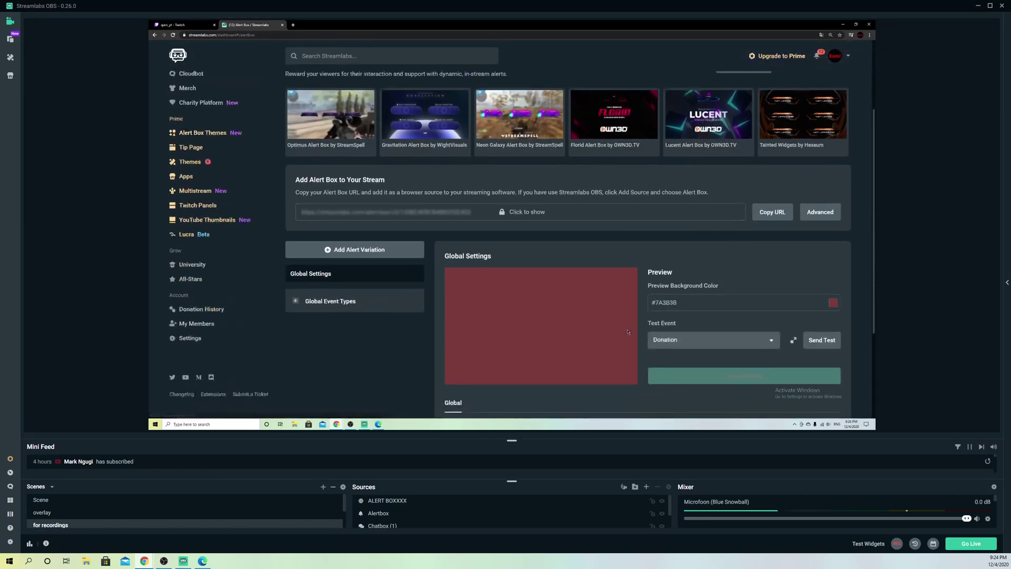
{"action": "scroll", "coordinate": [620, 299], "scroll_direction": "up", "scroll_amount": 1}
{"action": "left_click", "coordinate": [786, 173]}
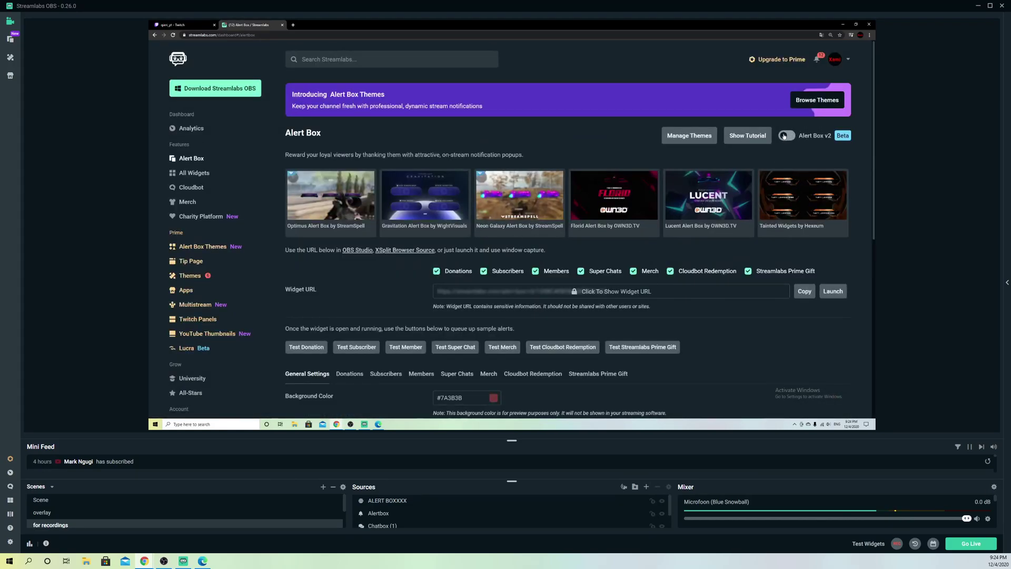
Review the Donations and Subscribers alert settings of the classic Alert Box, including message template, image, sound and duration
{"action": "scroll", "coordinate": [741, 298], "scroll_direction": "down", "scroll_amount": 2}
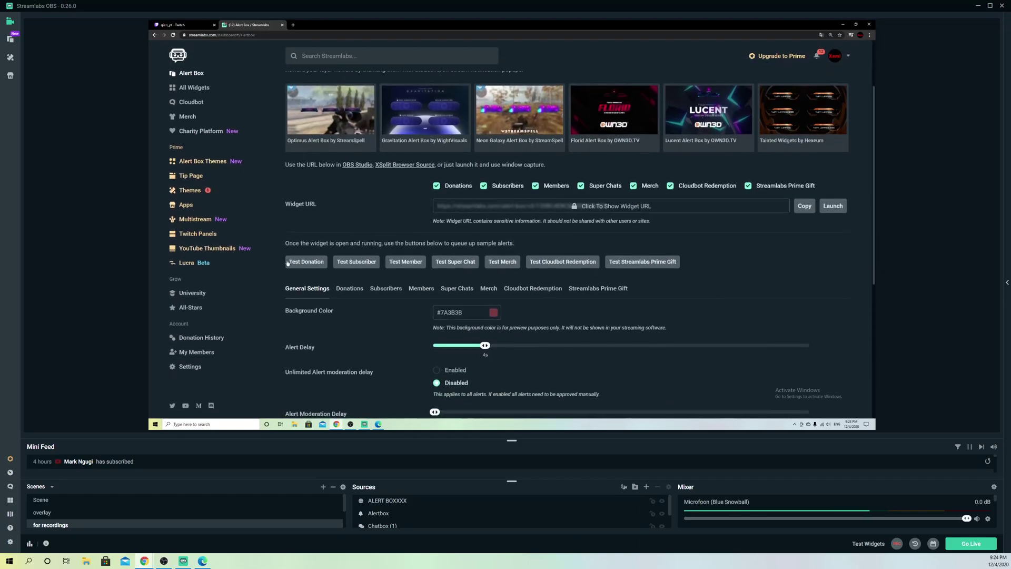
{"action": "scroll", "coordinate": [288, 263], "scroll_direction": "up", "scroll_amount": 2}
{"action": "scroll", "coordinate": [380, 301], "scroll_direction": "down", "scroll_amount": 2}
{"action": "left_click", "coordinate": [350, 288]}
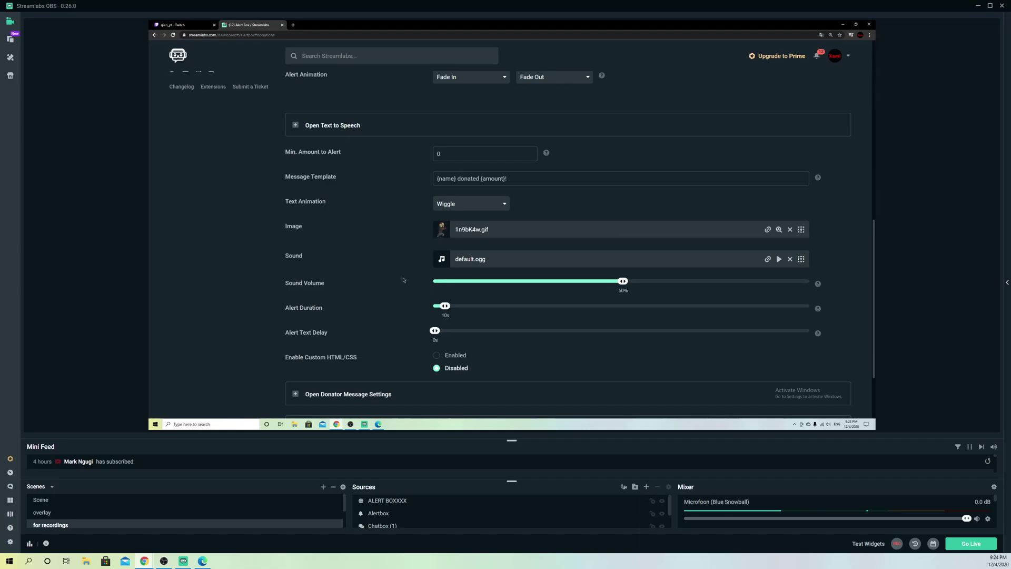
{"action": "scroll", "coordinate": [404, 281], "scroll_direction": "down", "scroll_amount": 3}
{"action": "scroll", "coordinate": [411, 285], "scroll_direction": "up", "scroll_amount": 4}
{"action": "scroll", "coordinate": [411, 285], "scroll_direction": "up", "scroll_amount": 5}
{"action": "left_click", "coordinate": [388, 230]}
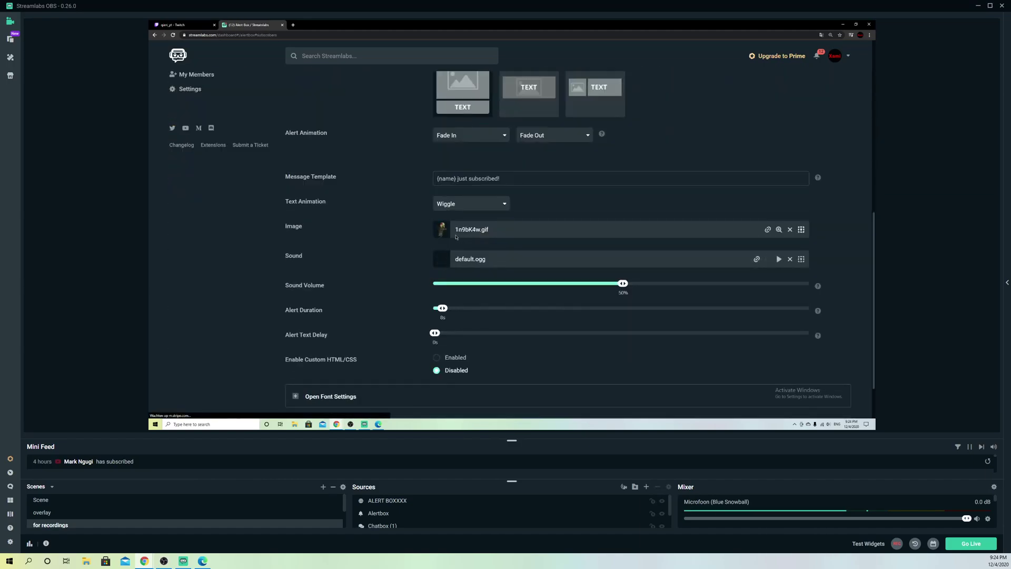
{"action": "scroll", "coordinate": [580, 248], "scroll_direction": "up", "scroll_amount": 5}
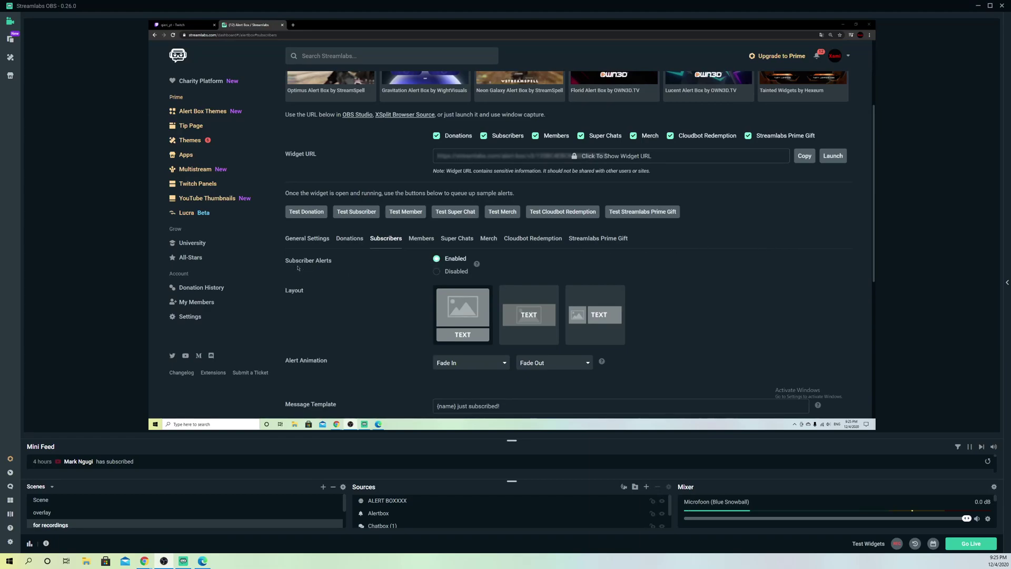
Recheck the Donations alert settings and compare them with the General Settings of the Alert Box
{"action": "left_click", "coordinate": [350, 238]}
{"action": "scroll", "coordinate": [451, 262], "scroll_direction": "down", "scroll_amount": 5}
{"action": "scroll", "coordinate": [451, 262], "scroll_direction": "up", "scroll_amount": 4}
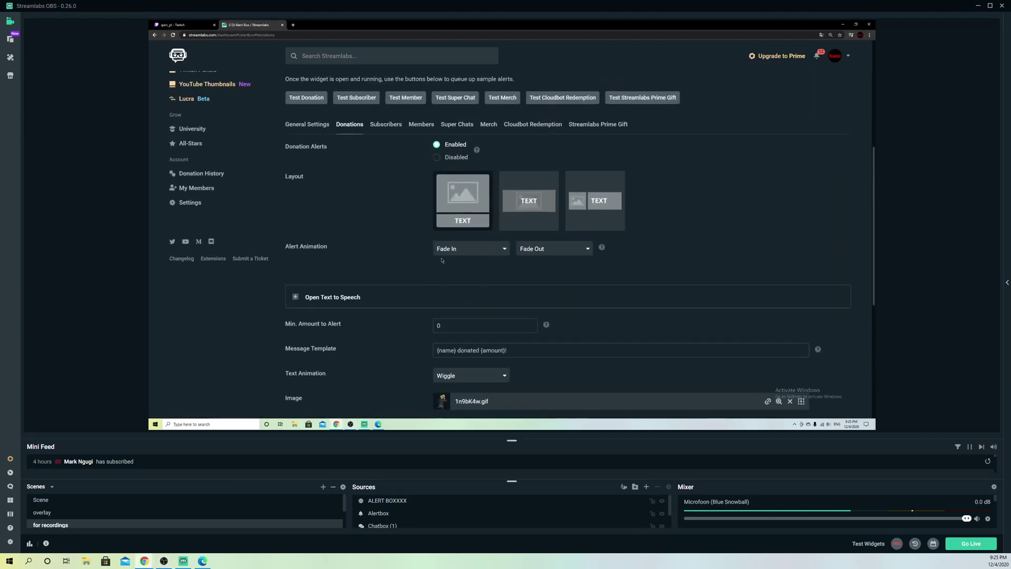
{"action": "scroll", "coordinate": [451, 262], "scroll_direction": "up", "scroll_amount": 1}
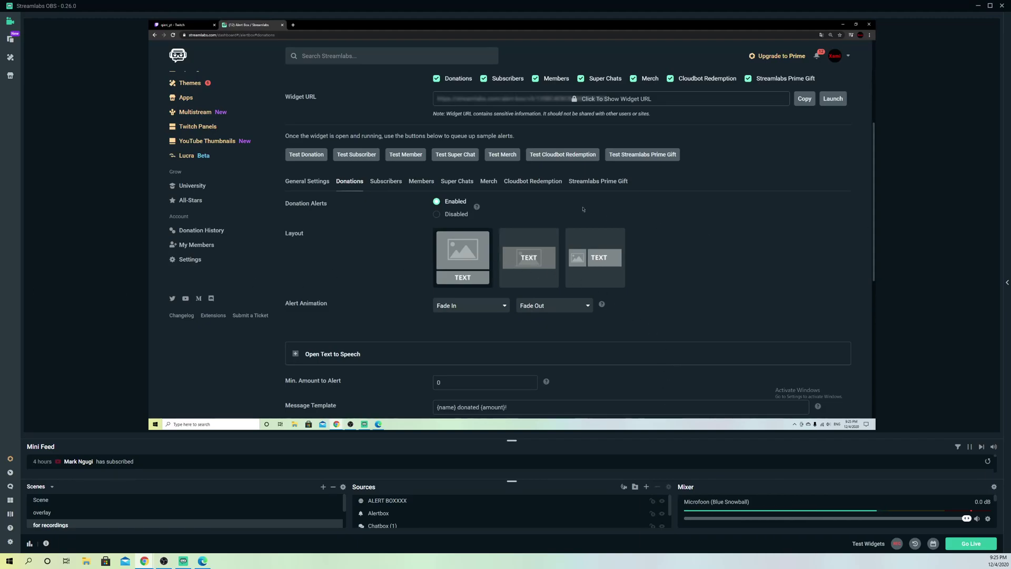
{"action": "left_click", "coordinate": [307, 181]}
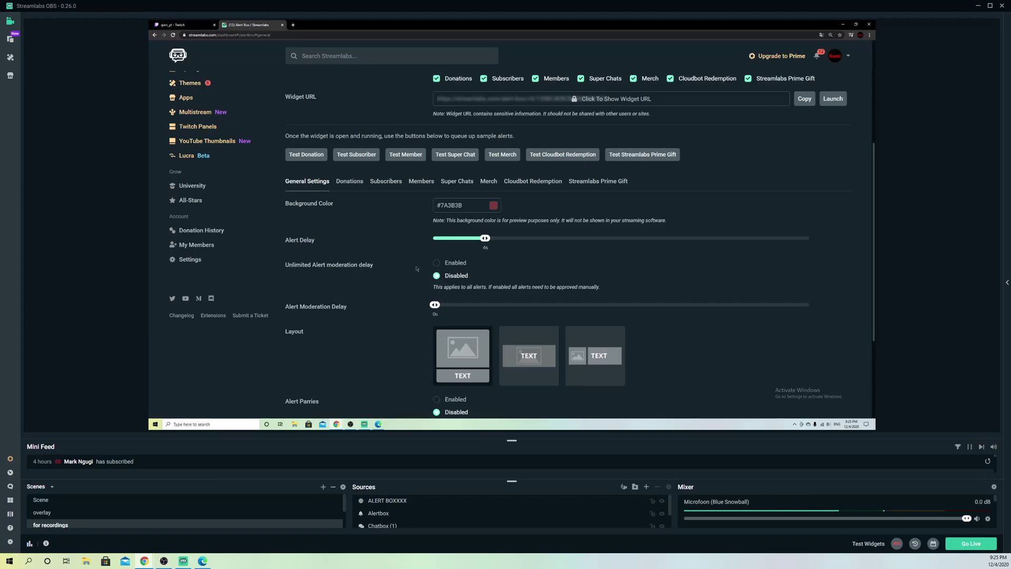
{"action": "scroll", "coordinate": [401, 284], "scroll_direction": "up", "scroll_amount": 3}
{"action": "scroll", "coordinate": [379, 315], "scroll_direction": "down", "scroll_amount": 1}
{"action": "left_click", "coordinate": [349, 270]}
{"action": "scroll", "coordinate": [405, 294], "scroll_direction": "down", "scroll_amount": 2}
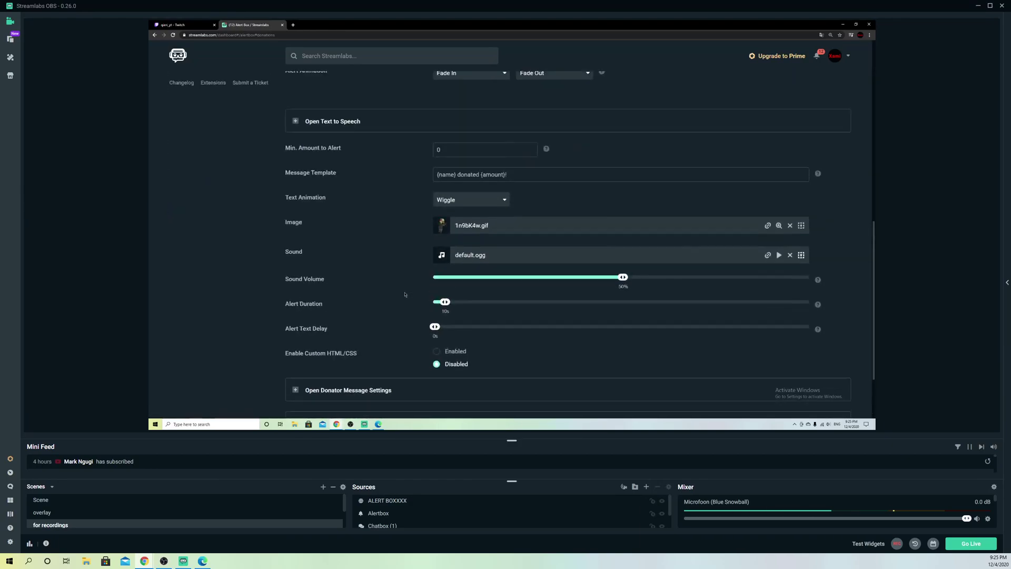
{"action": "scroll", "coordinate": [405, 295], "scroll_direction": "up", "scroll_amount": 3}
{"action": "scroll", "coordinate": [521, 201], "scroll_direction": "up", "scroll_amount": 3}
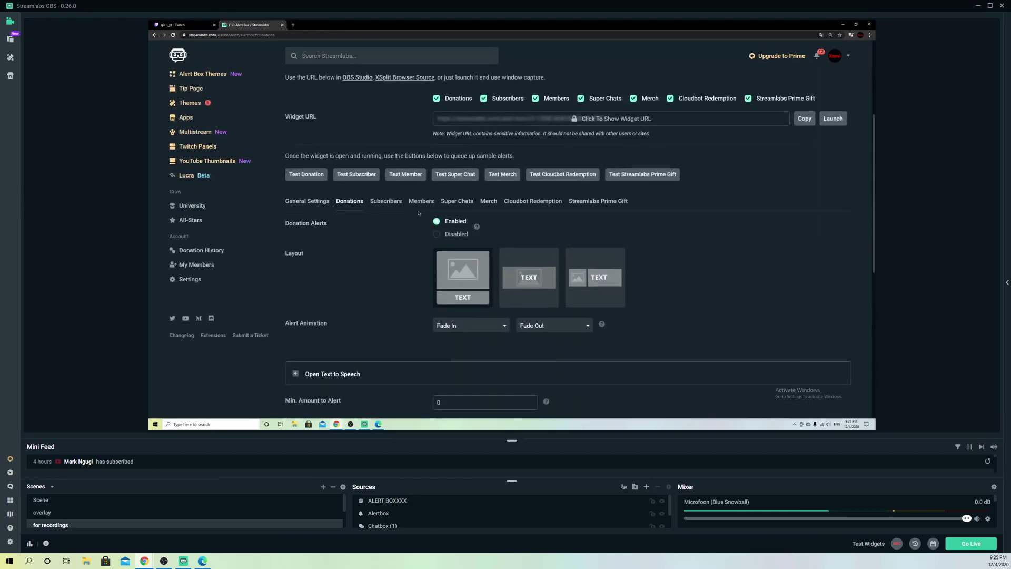
Review the Cloudbot Redemption alert settings and pull the browser out of its maximized state to uncover the desktop
{"action": "left_click", "coordinate": [521, 200]}
{"action": "scroll", "coordinate": [521, 201], "scroll_direction": "down", "scroll_amount": 4}
{"action": "scroll", "coordinate": [438, 225], "scroll_direction": "up", "scroll_amount": 4}
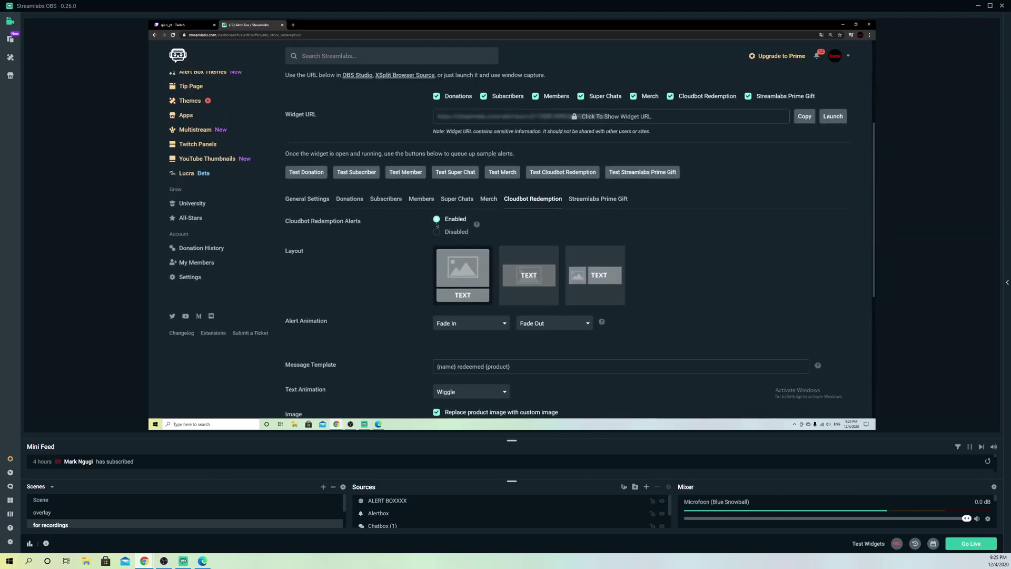
{"action": "scroll", "coordinate": [441, 262], "scroll_direction": "up", "scroll_amount": 1}
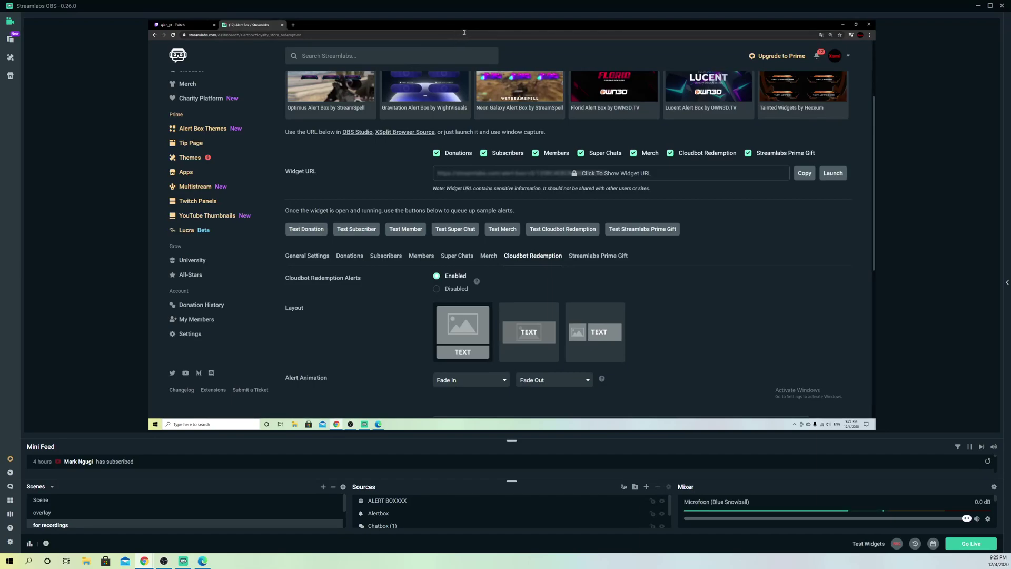
{"action": "left_click_drag", "start_coordinate": [463, 25], "coordinate": [416, 162]}
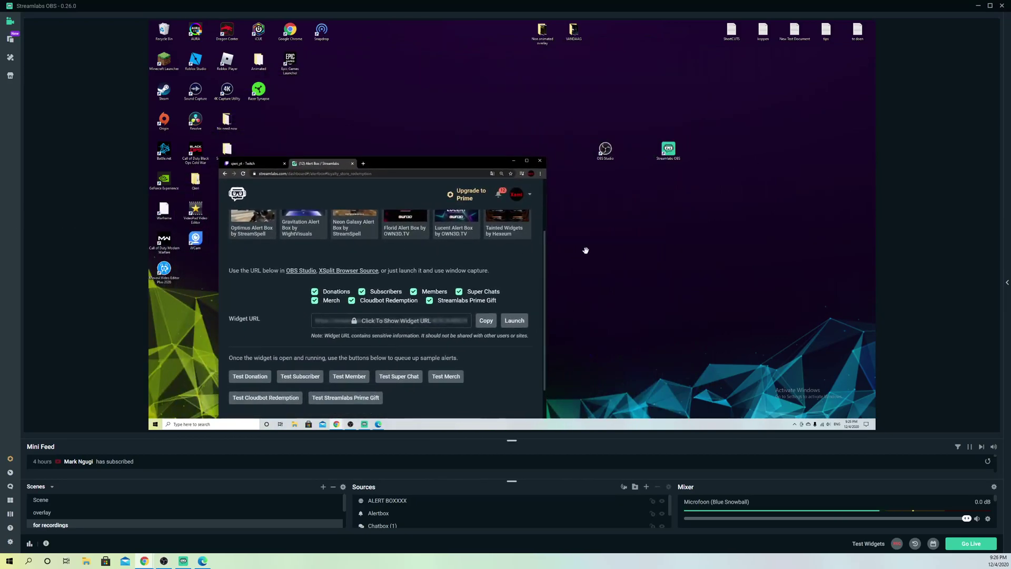